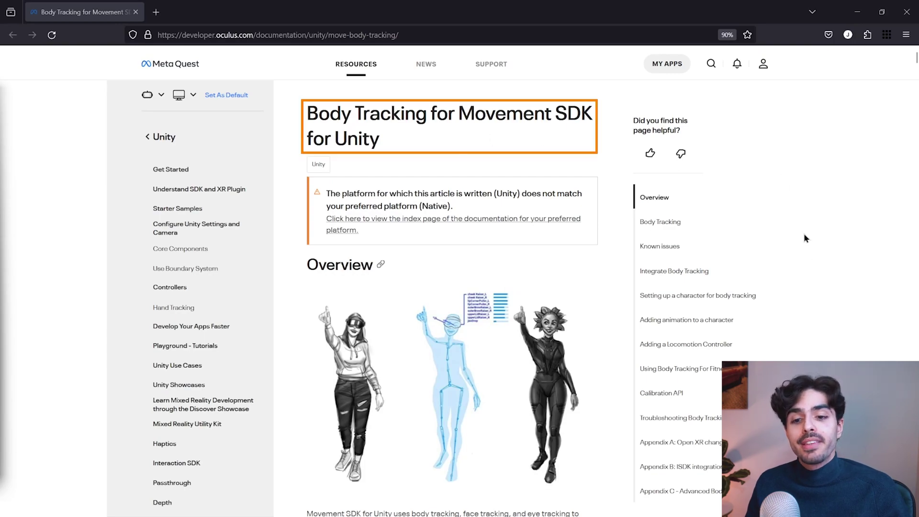
# - Autoscroll the Body Tracking for Movement SDK page down to Appendix B: ISDK integration
pyautogui.scroll(-20, 811, 244)
pyautogui.middleClick(845, 221)
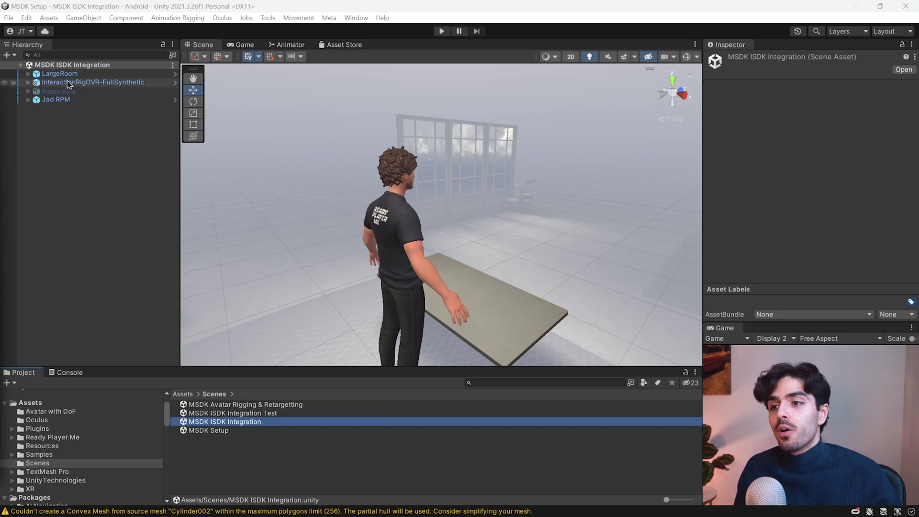
# - Expand InteractionRigOVR-FullSynthetic and OVRInteraction to view the headset and hand objects
pyautogui.click(28, 83)
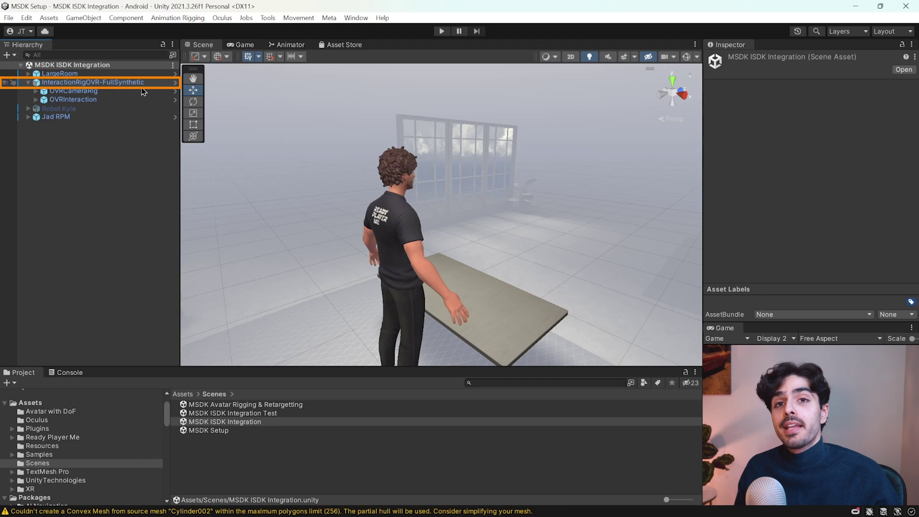
pyautogui.click(36, 100)
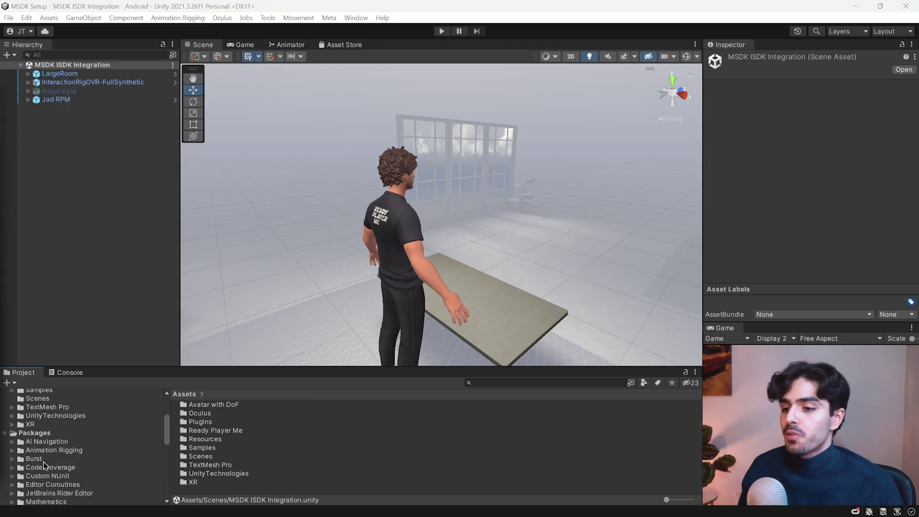
# - Open the MovementISDKIntegration sample scene from Packages > Meta Movement > Samples > Scenes
pyautogui.click(127, 434)
pyautogui.scroll(-2, 277, 439)
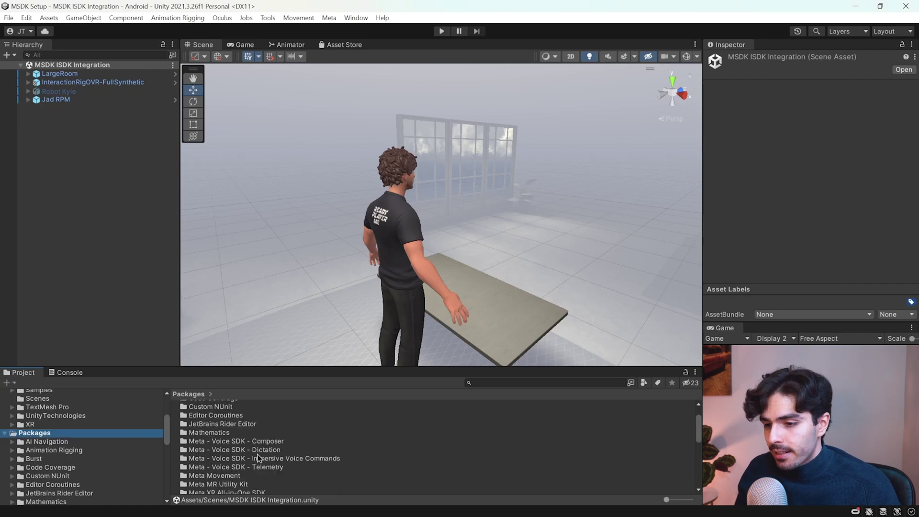
pyautogui.doubleClick(214, 475)
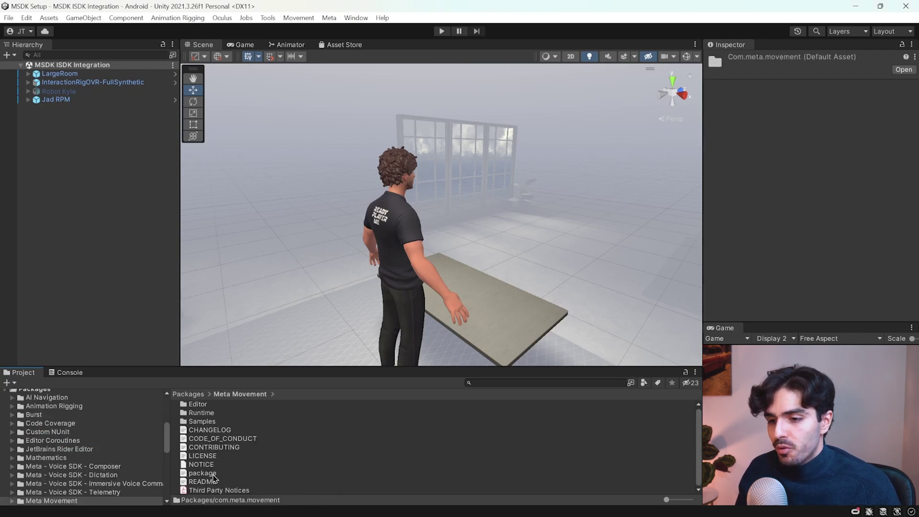
pyautogui.doubleClick(205, 422)
pyautogui.doubleClick(200, 464)
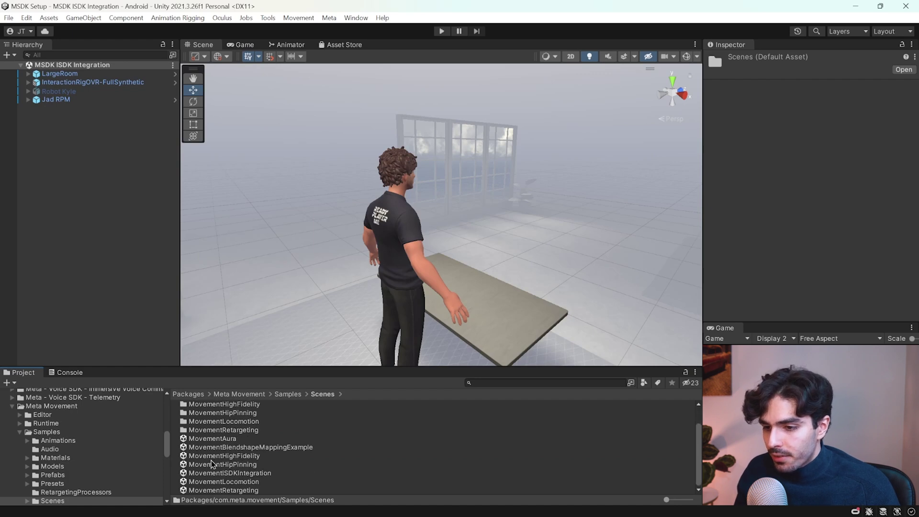
pyautogui.doubleClick(230, 473)
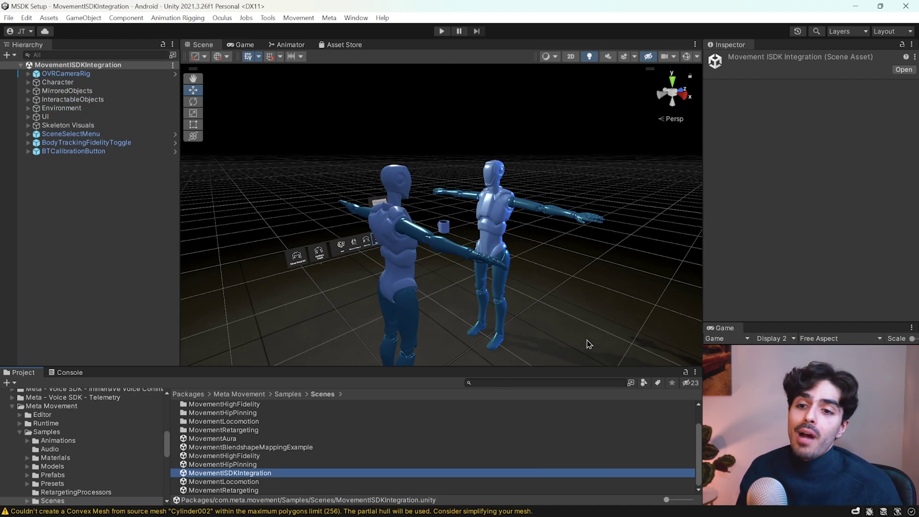
# - Expand the sample's OVRCameraRig to inspect its hand objects, then collapse it
pyautogui.click(51, 75)
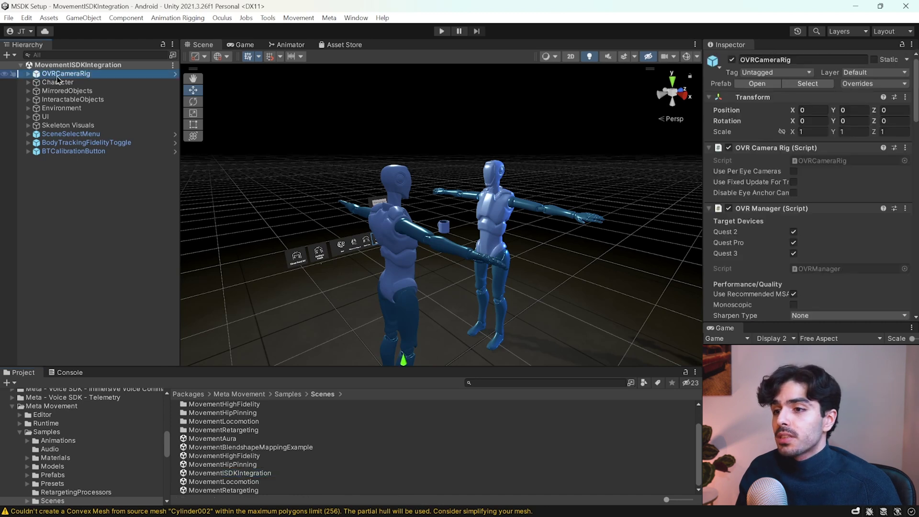
pyautogui.click(29, 74)
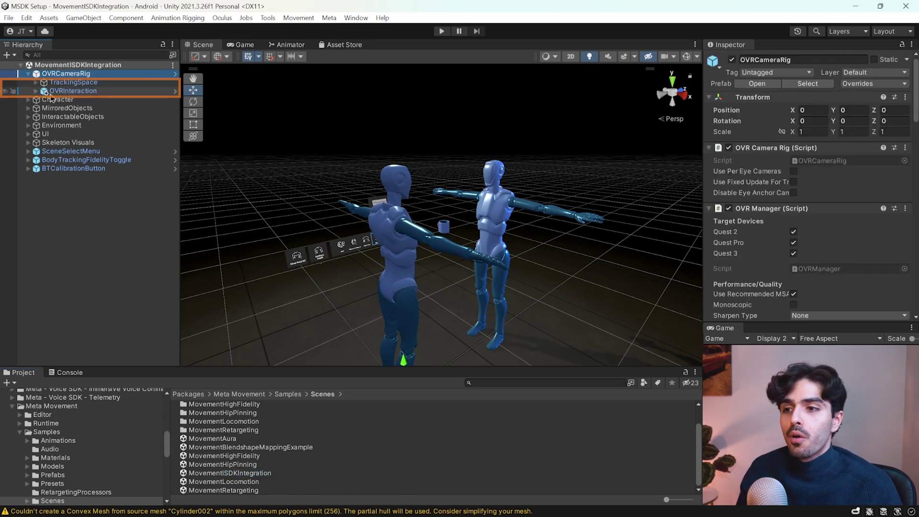
pyautogui.click(36, 91)
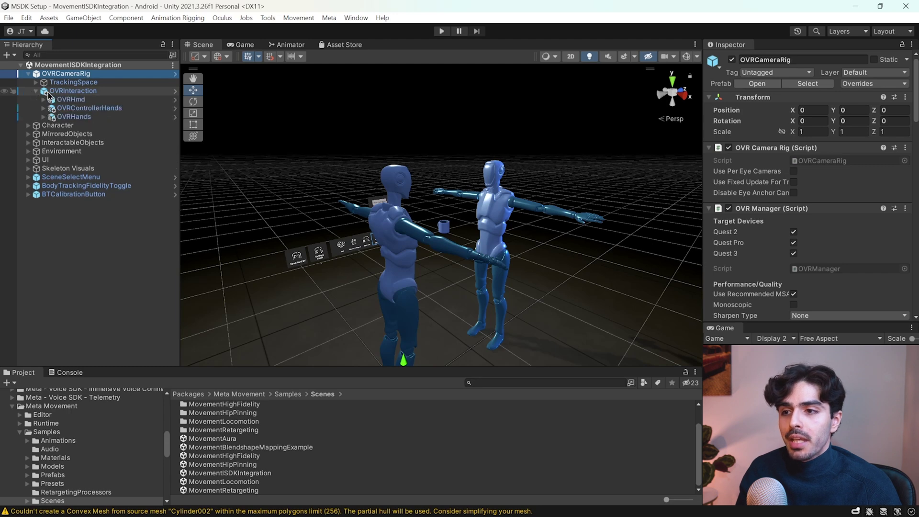
pyautogui.click(29, 73)
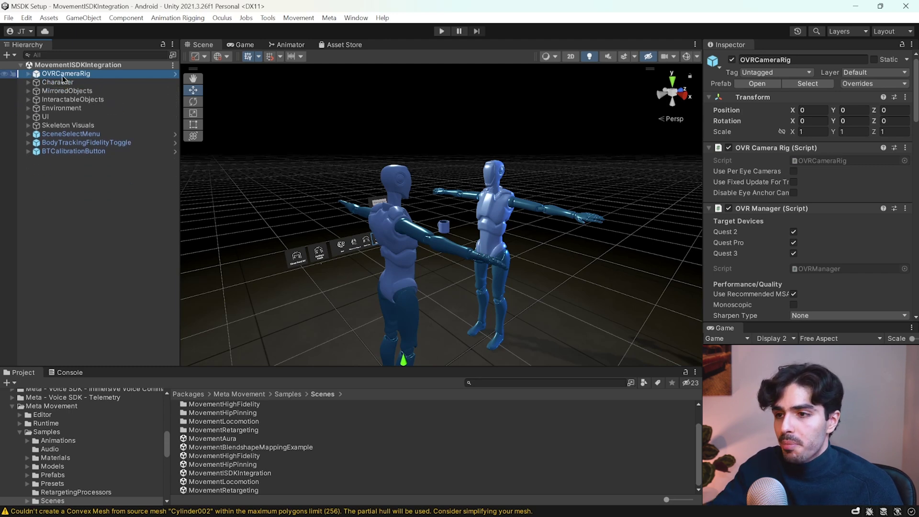
pyautogui.scroll(5, 58, 445)
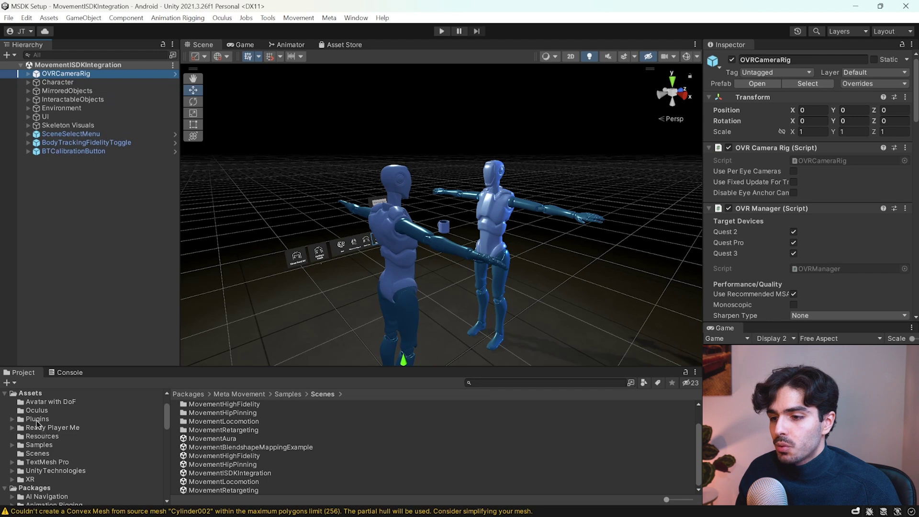
pyautogui.click(41, 452)
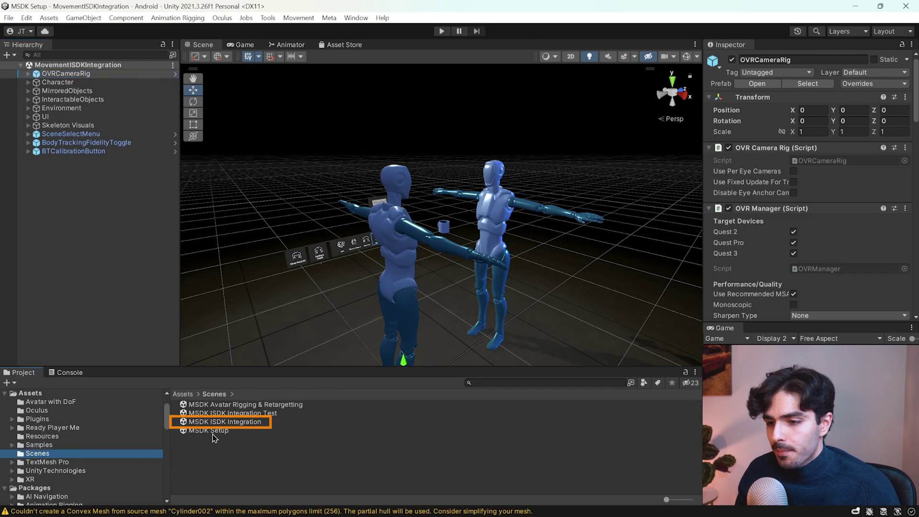
# - Reopen the MSDK ISDK Integration scene and delete its top-level OVRCameraRig
pyautogui.doubleClick(214, 423)
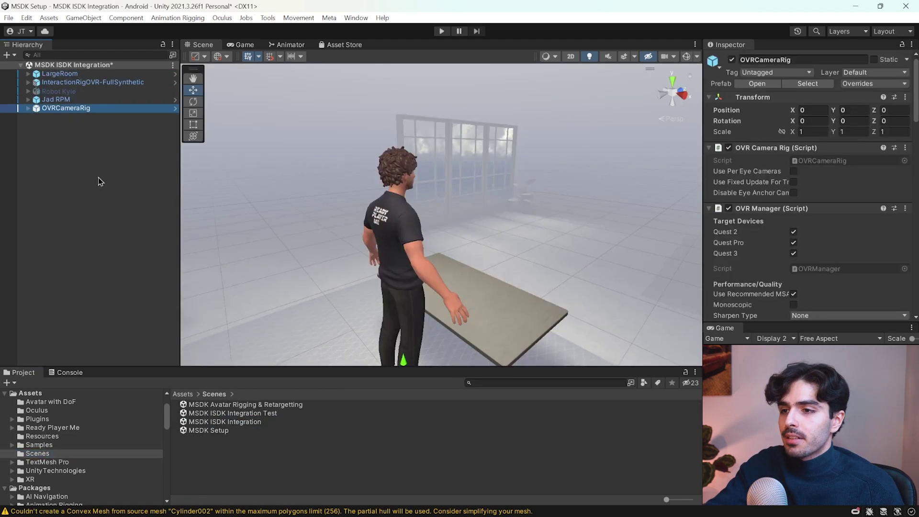
pyautogui.click(58, 83)
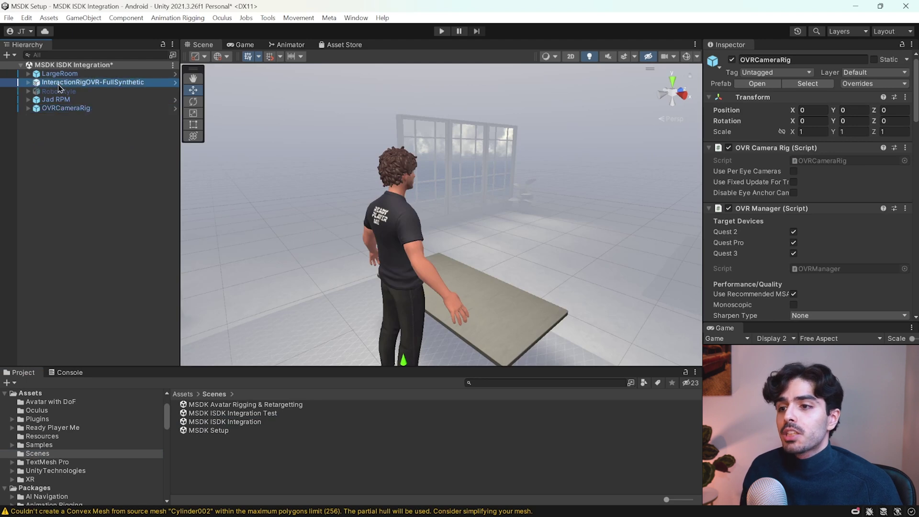
pyautogui.click(79, 110)
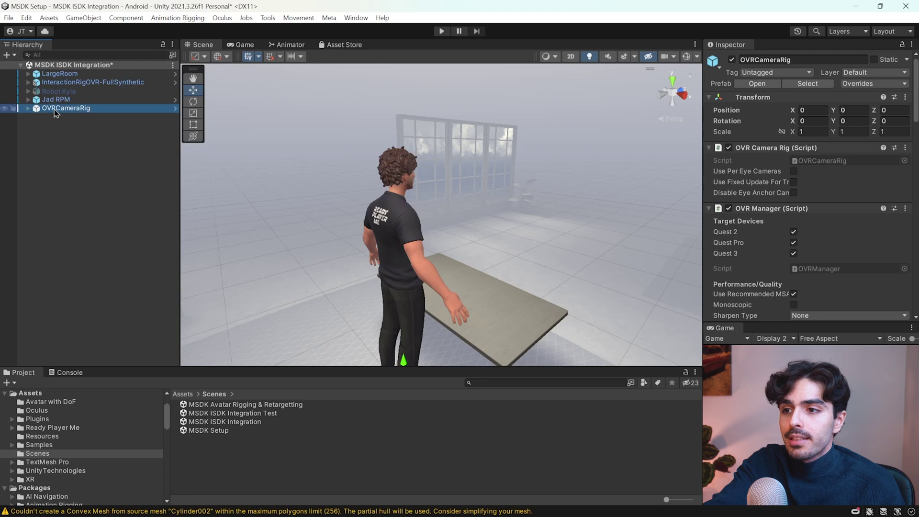
pyautogui.press('Delete')
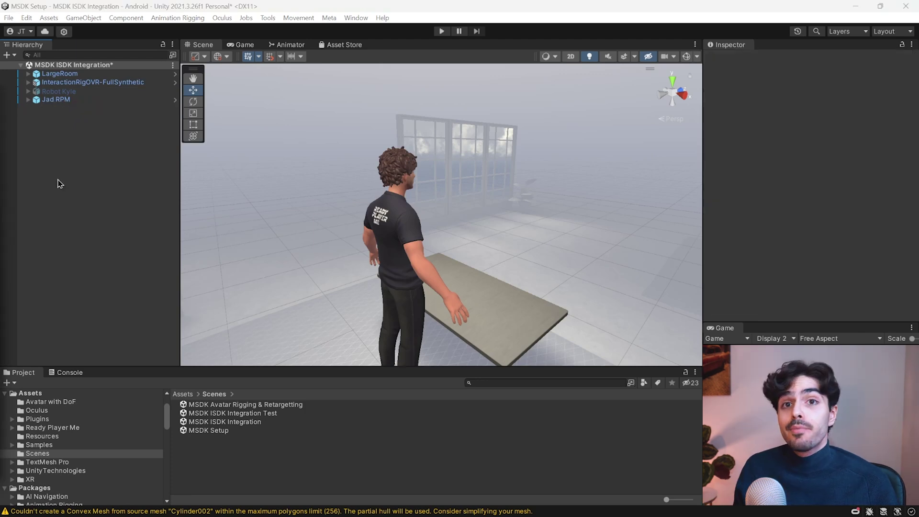
# - Expand OVRInteraction's OVRControllerHands and OVRHands groups to show the four synthetic hands
pyautogui.click(28, 83)
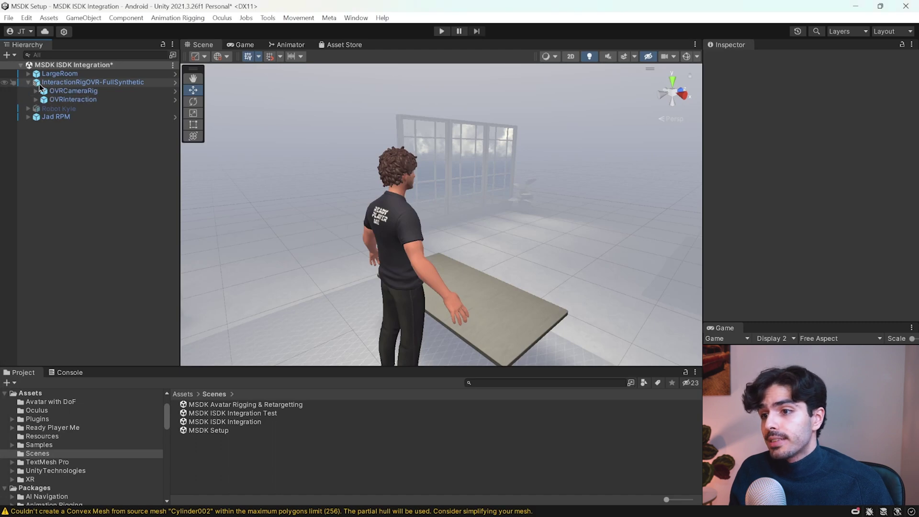
pyautogui.click(36, 100)
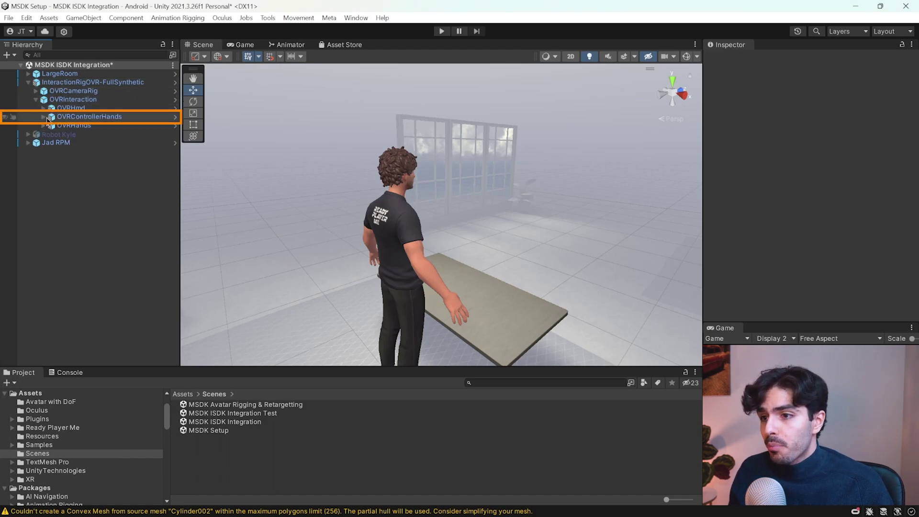
pyautogui.click(44, 117)
pyautogui.click(44, 160)
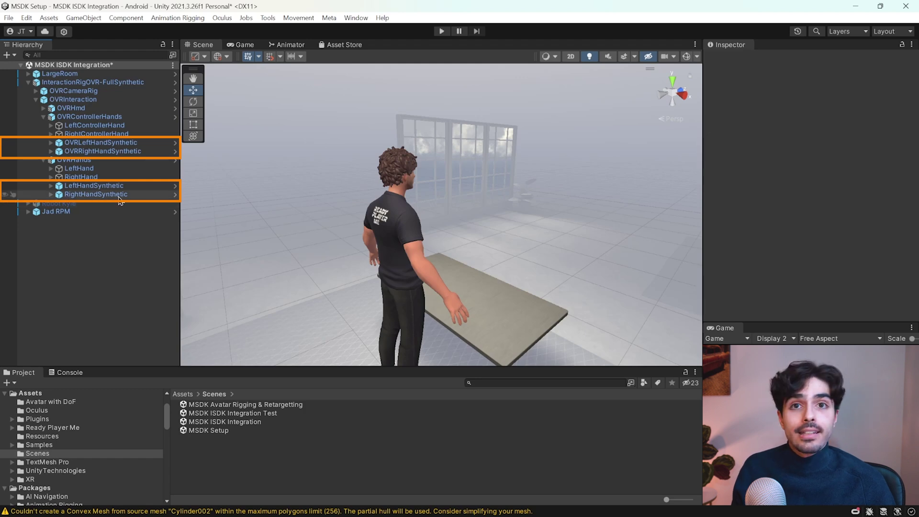
# - Select OVRLeftHandSynthetic and bring up its Add Component list
pyautogui.click(137, 144)
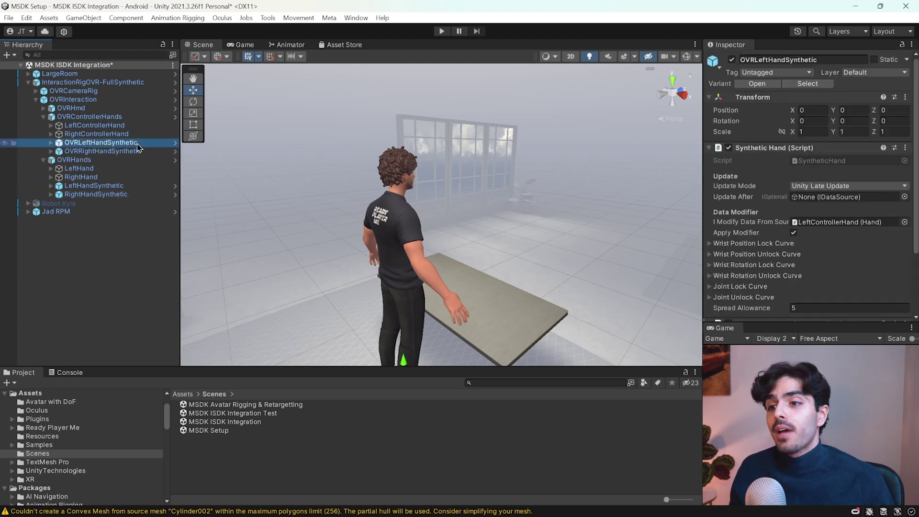
pyautogui.scroll(-5, 804, 181)
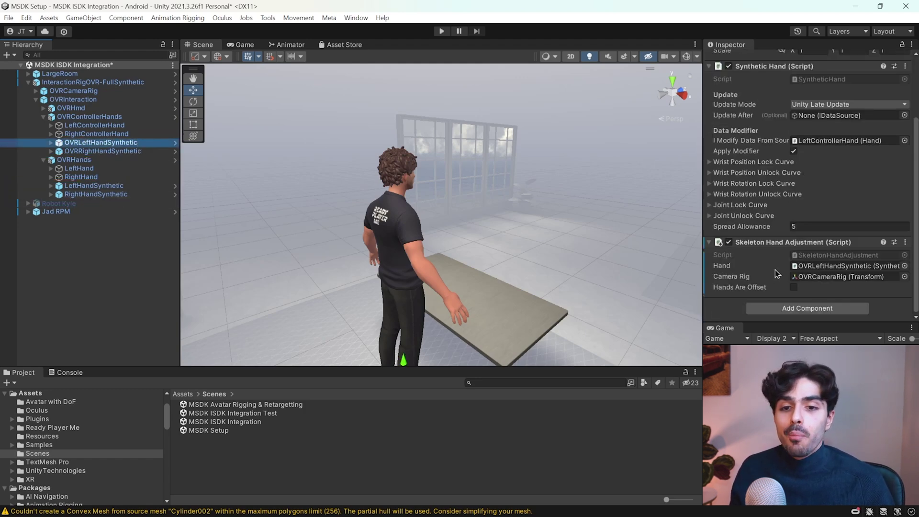
pyautogui.click(807, 308)
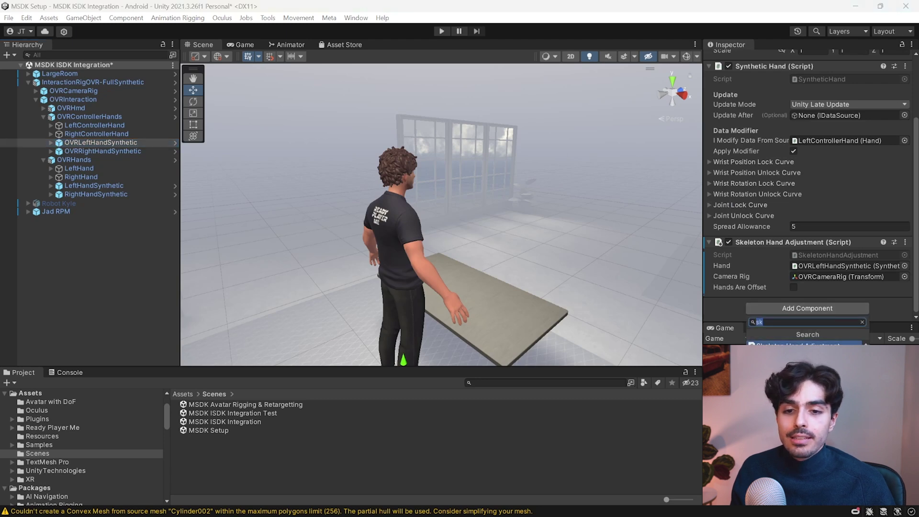
# - Multi-select the four synthetic hand objects and add Skeleton Hand Adjustment to all of them
pyautogui.click(110, 252)
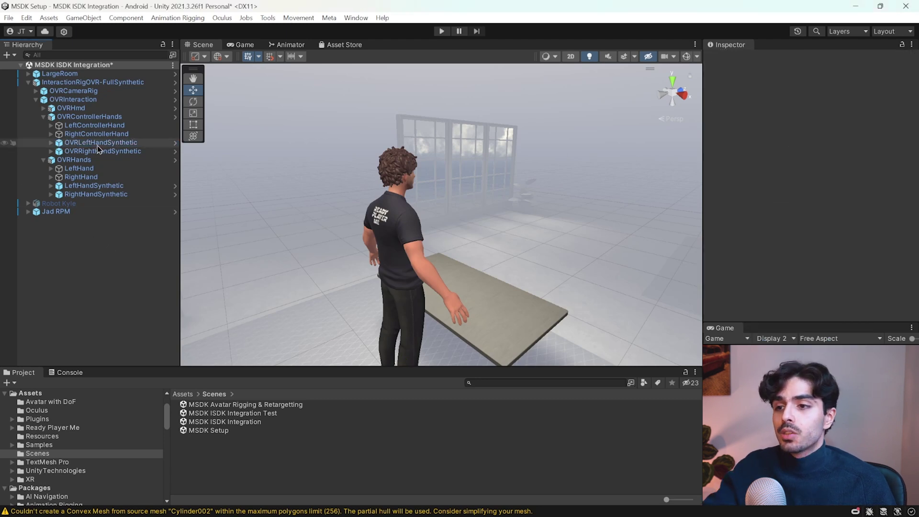
pyautogui.click(98, 144)
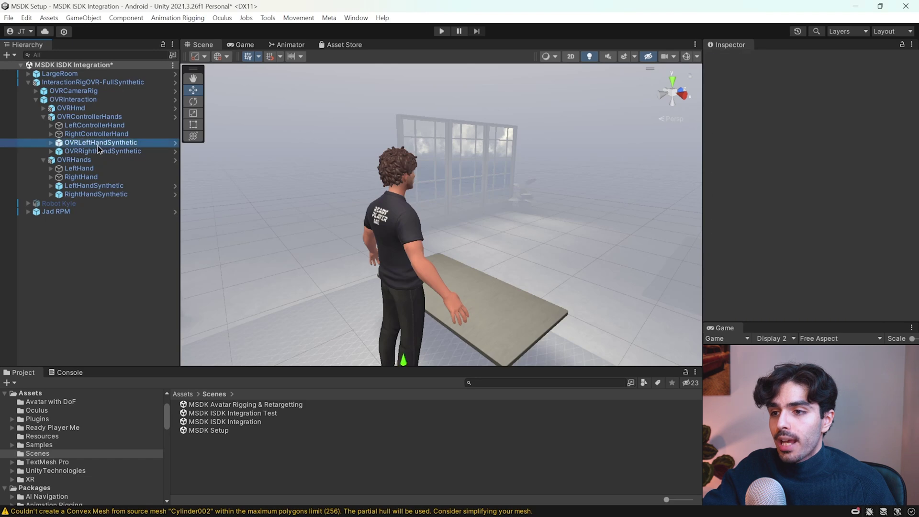
pyautogui.keyDown('ctrl'); pyautogui.click(103, 151); pyautogui.keyUp('ctrl')
pyautogui.keyDown('ctrl'); pyautogui.click(107, 186); pyautogui.keyUp('ctrl')
pyautogui.keyDown('ctrl'); pyautogui.click(116, 194); pyautogui.keyUp('ctrl')
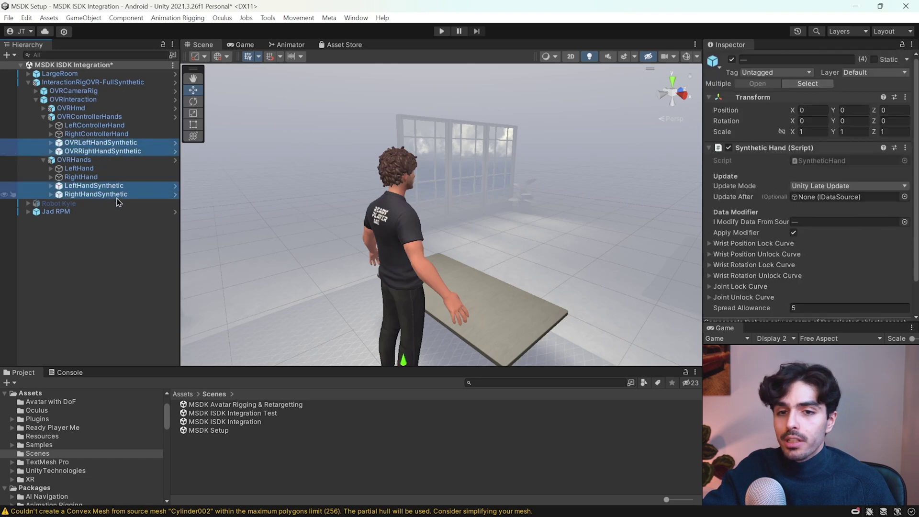
pyautogui.scroll(-2, 826, 177)
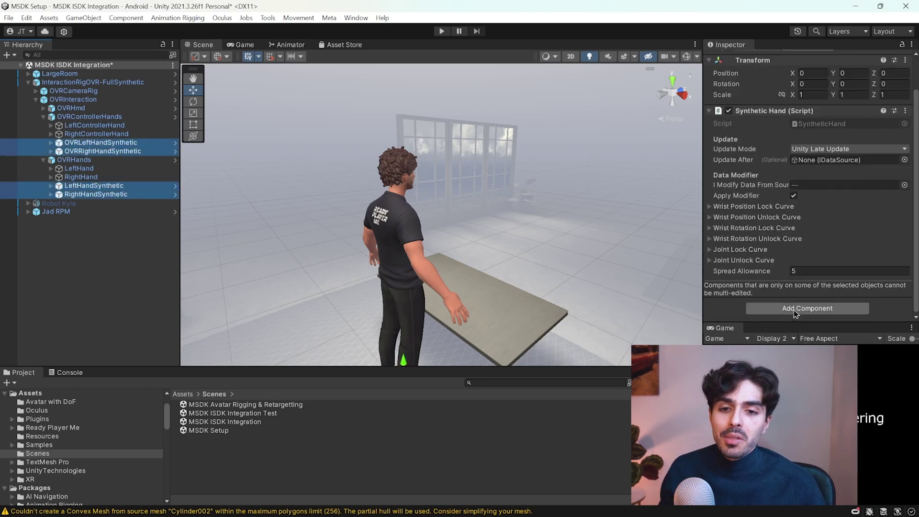
pyautogui.click(795, 311)
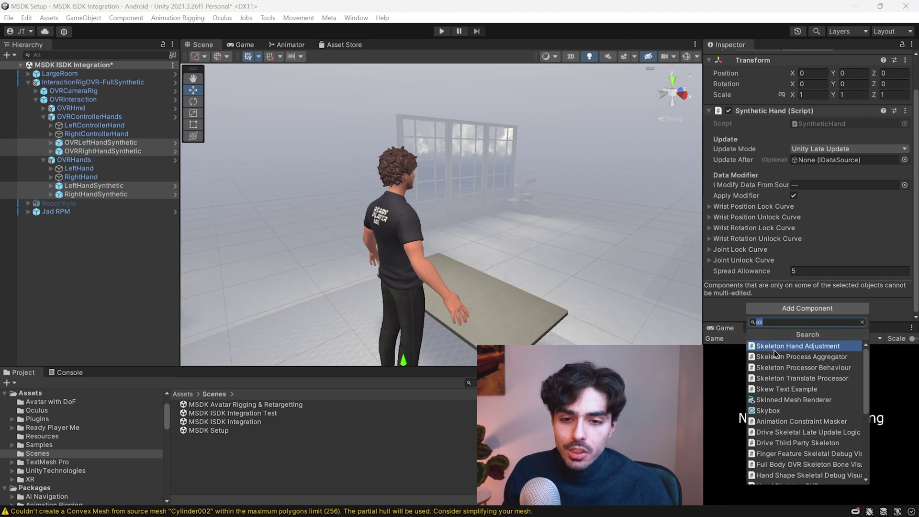
pyautogui.click(808, 346)
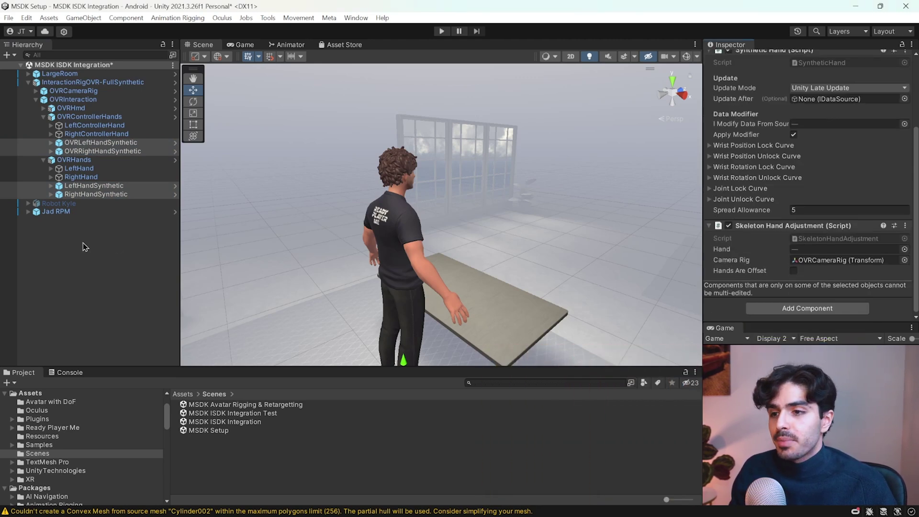
pyautogui.click(99, 142)
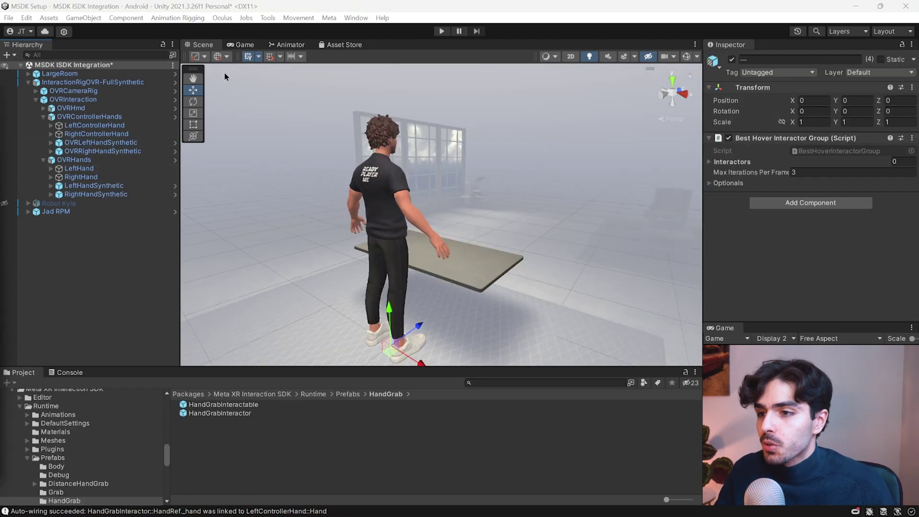
# - Expand the four hand objects and search the Project for 'grab interactor'
pyautogui.click(51, 126)
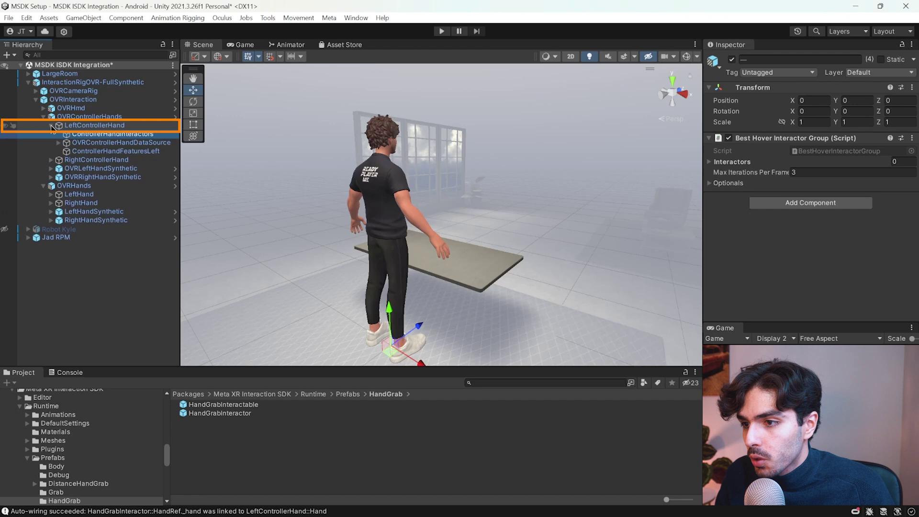
pyautogui.click(51, 160)
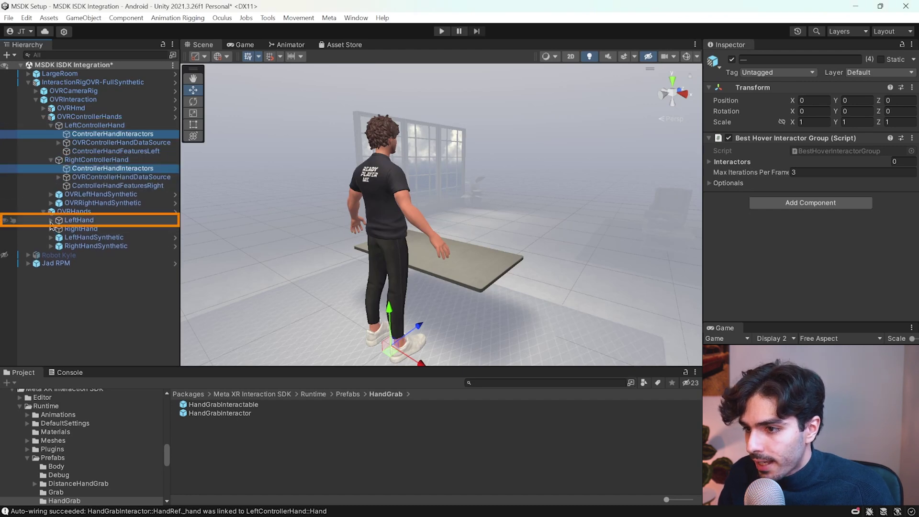
pyautogui.click(50, 221)
pyautogui.click(52, 271)
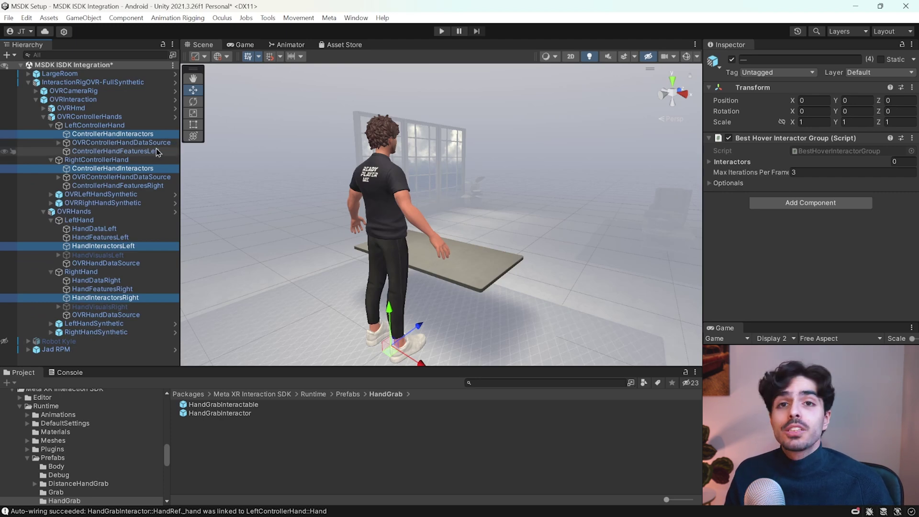
pyautogui.click(497, 383)
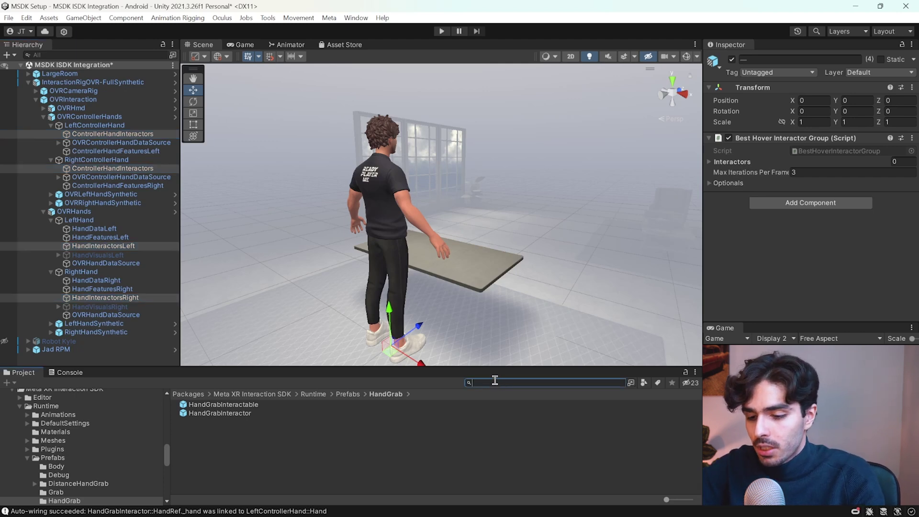
pyautogui.write('hs')
pyautogui.press('BackSpace')
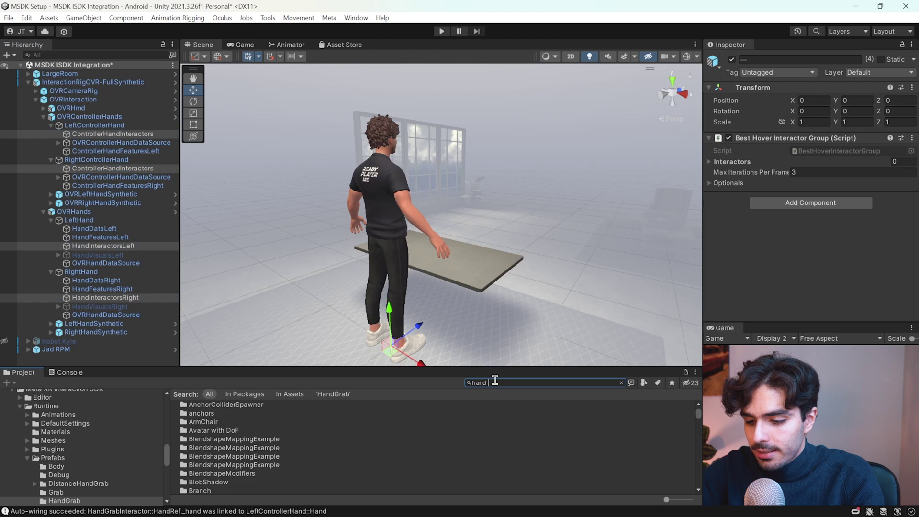
pyautogui.write('grab inter')
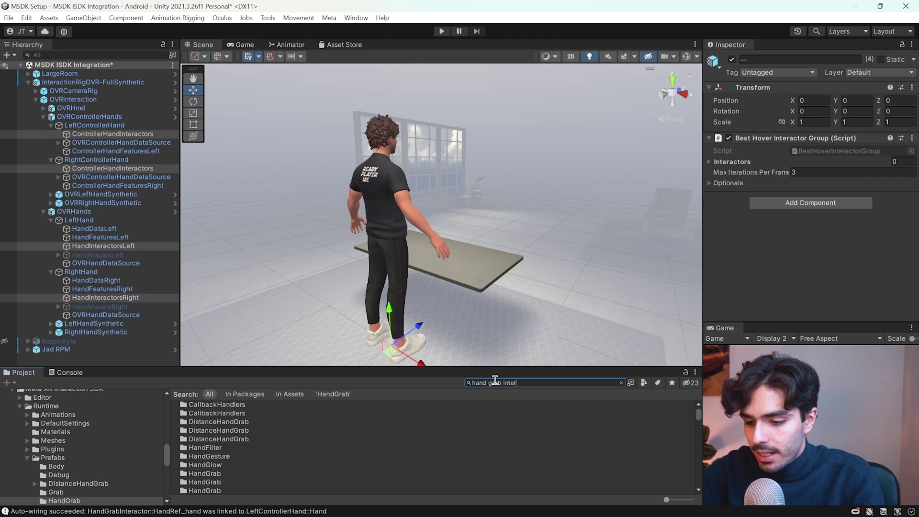
pyautogui.write('actor')
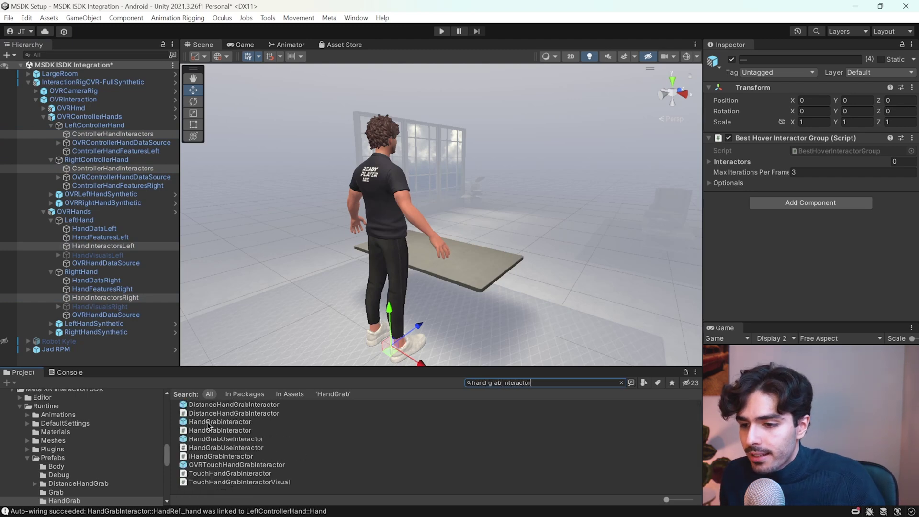
# - Drag HandGrabInteractor under both ControllerHandInteractors groups and HandInteractorsLeft/Right
pyautogui.moveTo(208, 426); pyautogui.dragTo(136, 139)
pyautogui.click(59, 134)
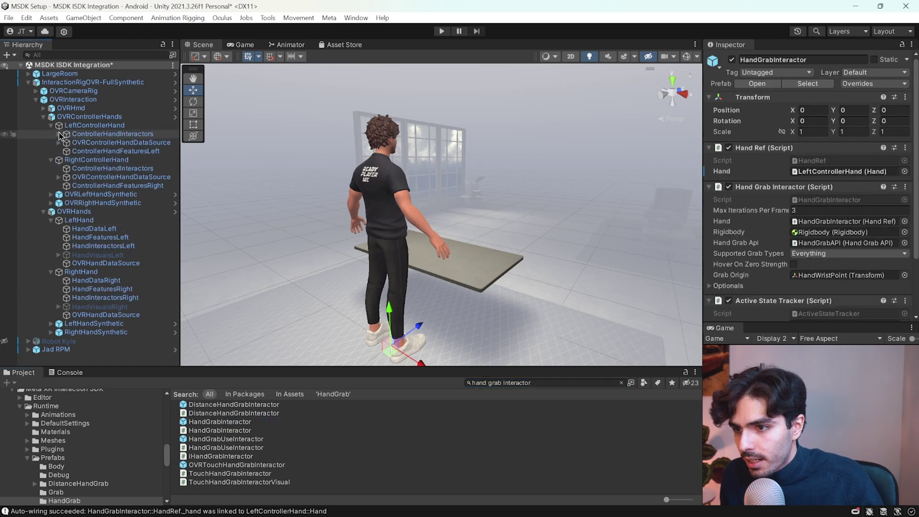
pyautogui.click(59, 134)
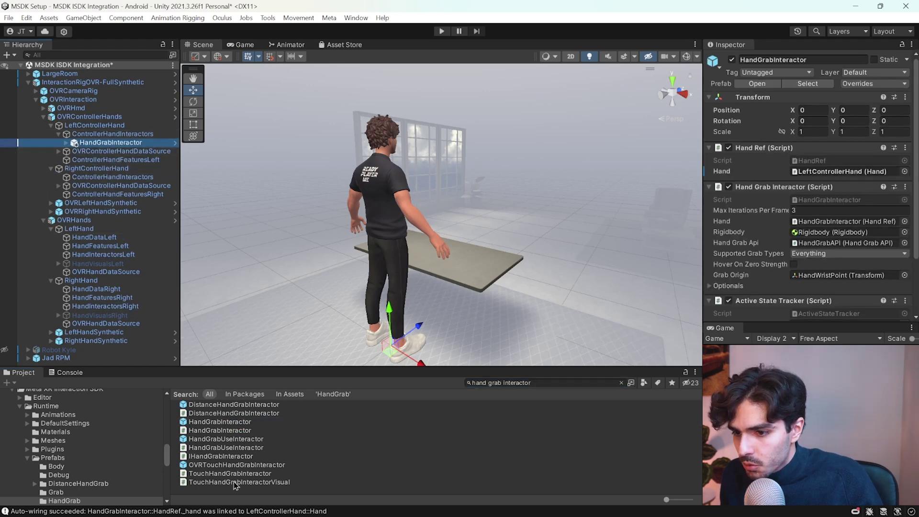
pyautogui.moveTo(213, 424); pyautogui.dragTo(115, 178)
pyautogui.moveTo(116, 348); pyautogui.dragTo(114, 262)
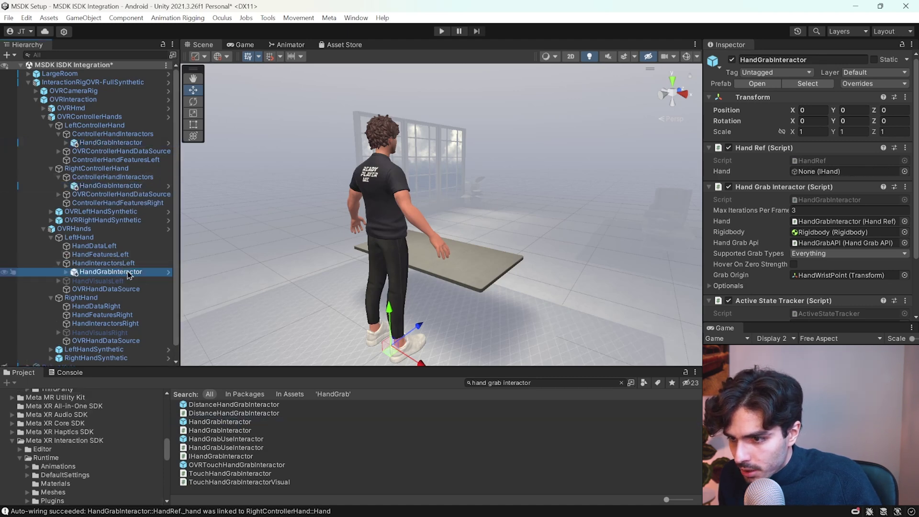
pyautogui.moveTo(221, 422); pyautogui.dragTo(129, 310)
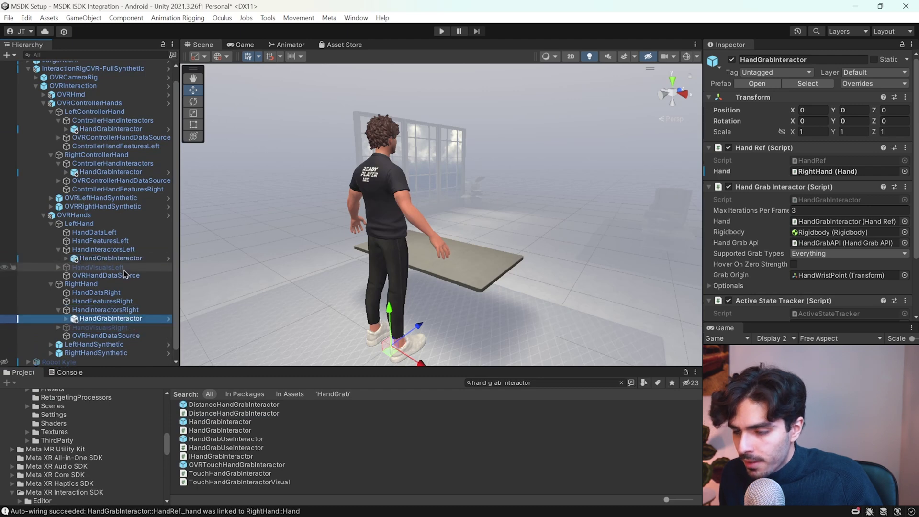
pyautogui.click(555, 383)
# - Search 'poke interactor' and drag HandPokeInteractor under both controller groups and HandInteractorsLeft/Right
pyautogui.write('poke interactor')
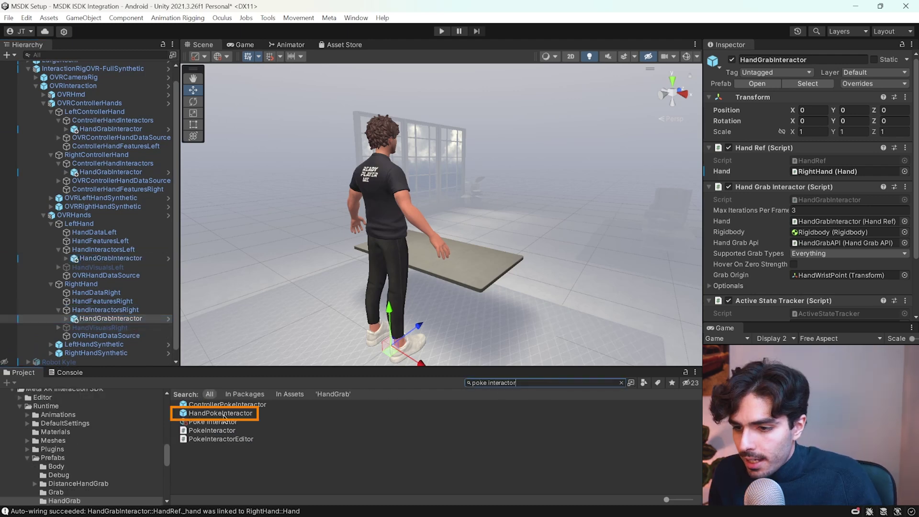
pyautogui.moveTo(231, 414); pyautogui.dragTo(107, 122)
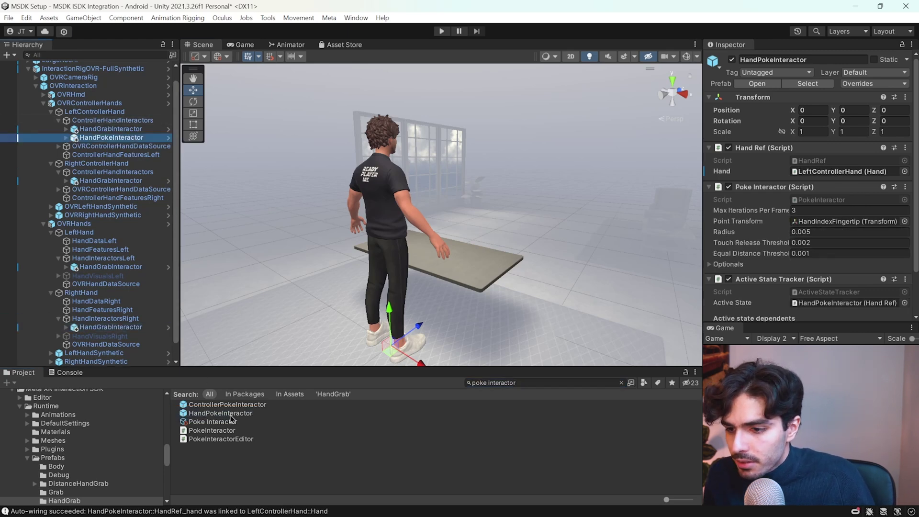
pyautogui.moveTo(217, 415); pyautogui.dragTo(113, 173)
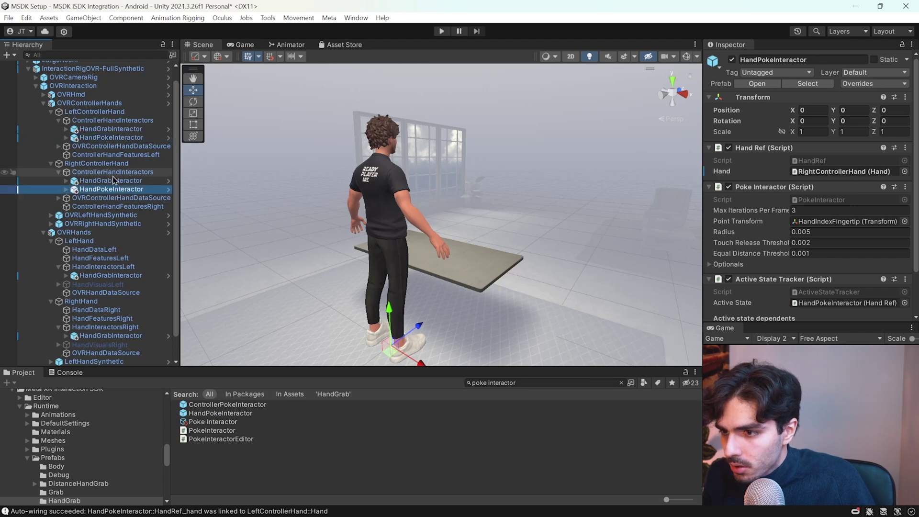
pyautogui.moveTo(107, 261); pyautogui.dragTo(107, 264)
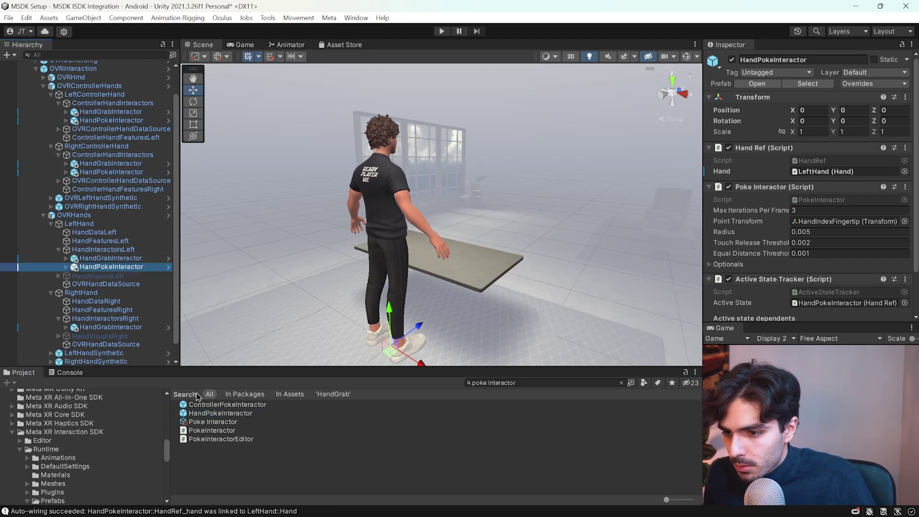
pyautogui.moveTo(203, 414); pyautogui.dragTo(106, 319)
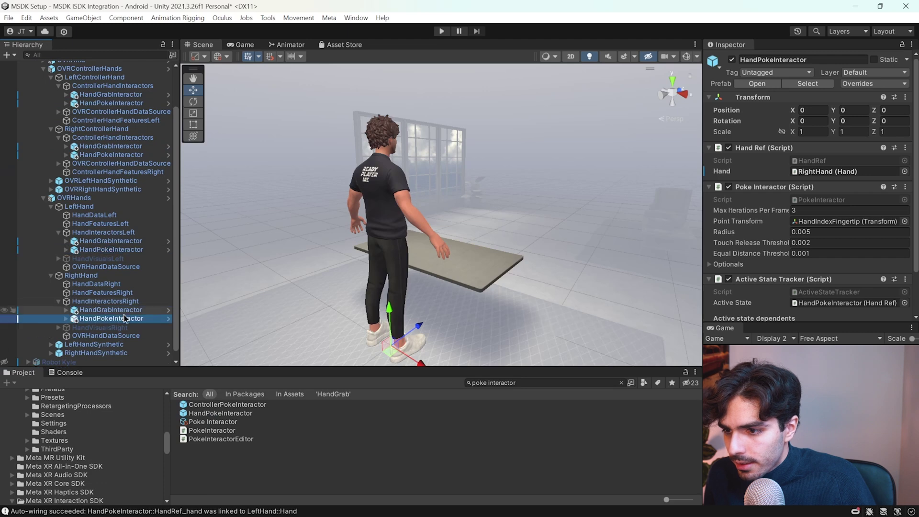
pyautogui.scroll(2, 99, 173)
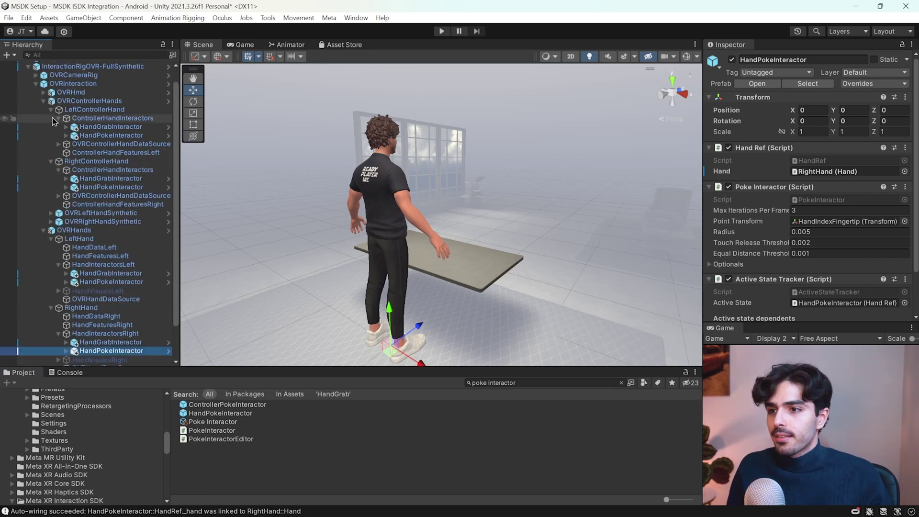
pyautogui.hotkey('ctrl', 'z')
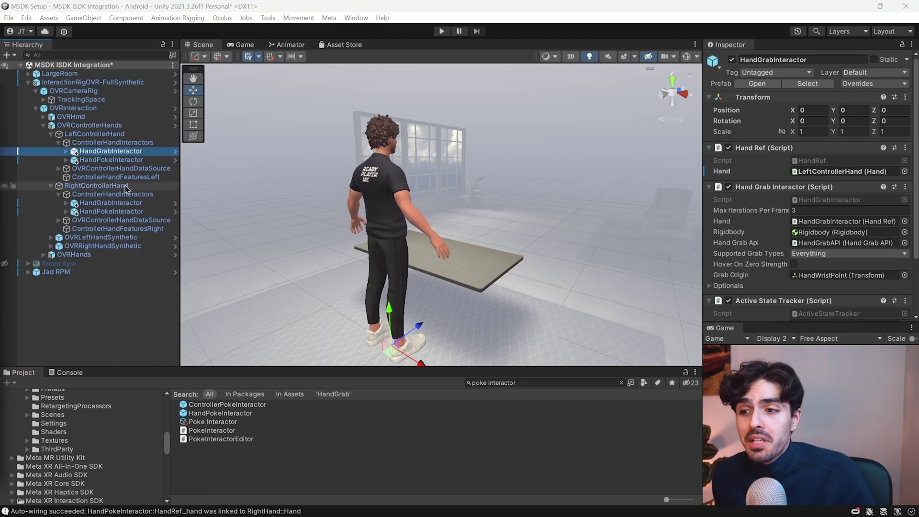
# - Set the left controller HandGrabVisual's Synthetic Hand to OVRLeftHandSynthetic
pyautogui.click(66, 152)
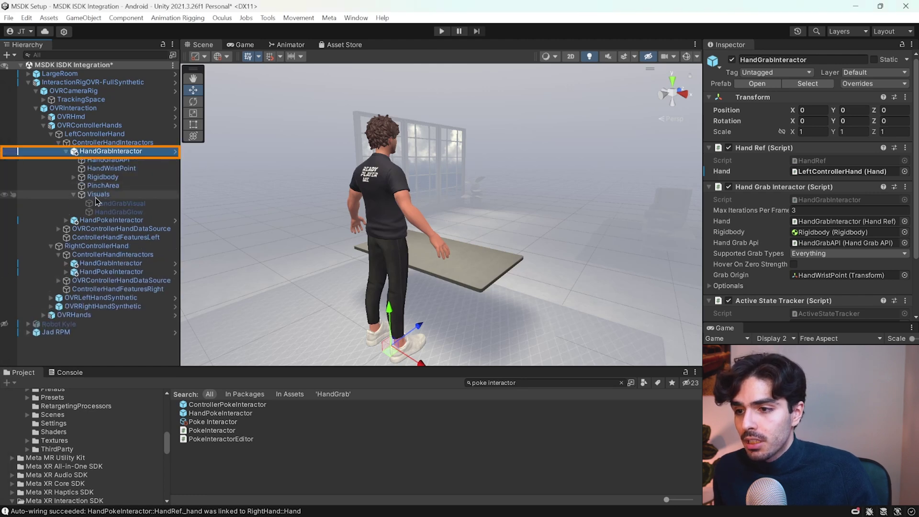
pyautogui.click(73, 194)
pyautogui.click(86, 195)
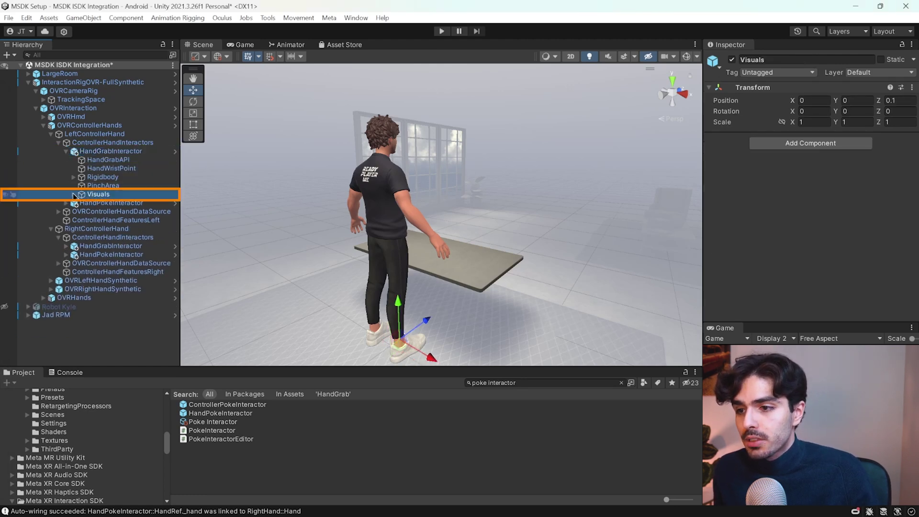
pyautogui.click(74, 195)
pyautogui.click(105, 204)
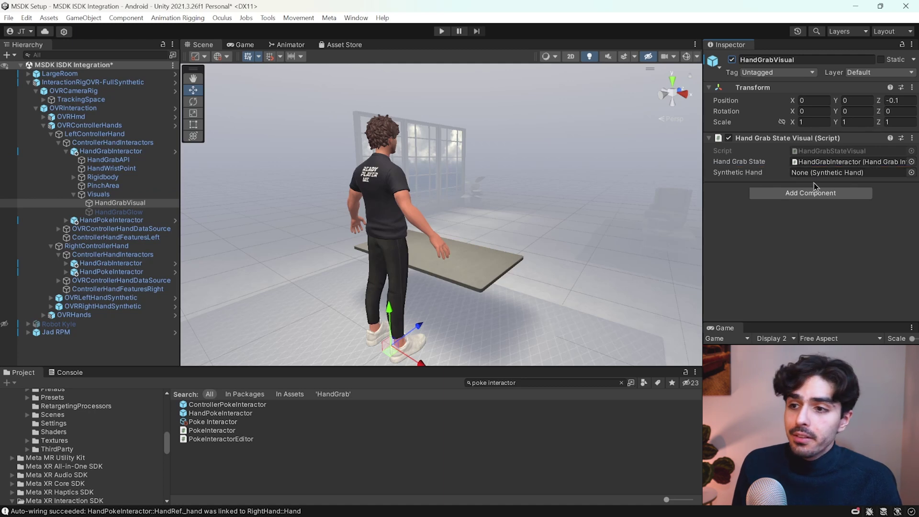
pyautogui.click(80, 300)
pyautogui.moveTo(80, 300); pyautogui.dragTo(869, 175)
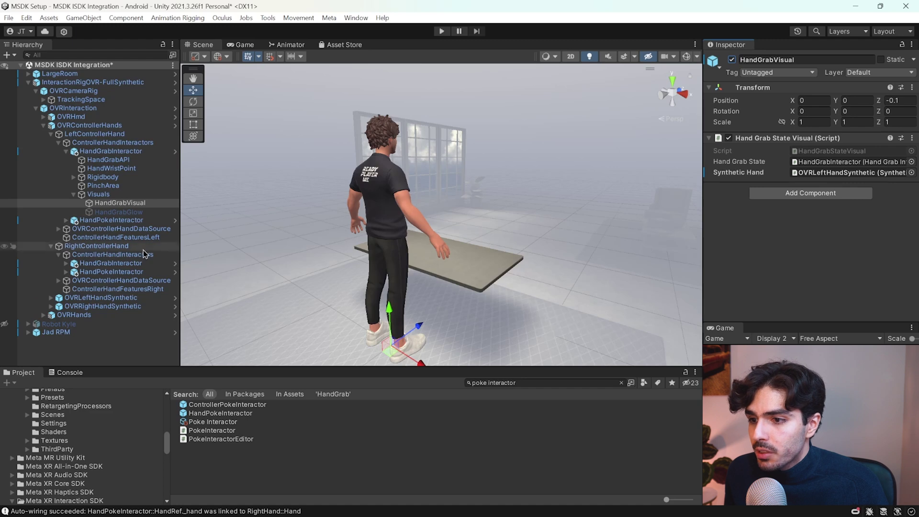
# - Activate the right controller's HandGrabVisual and set its Synthetic Hand to OVRRightHandSynthetic
pyautogui.click(84, 265)
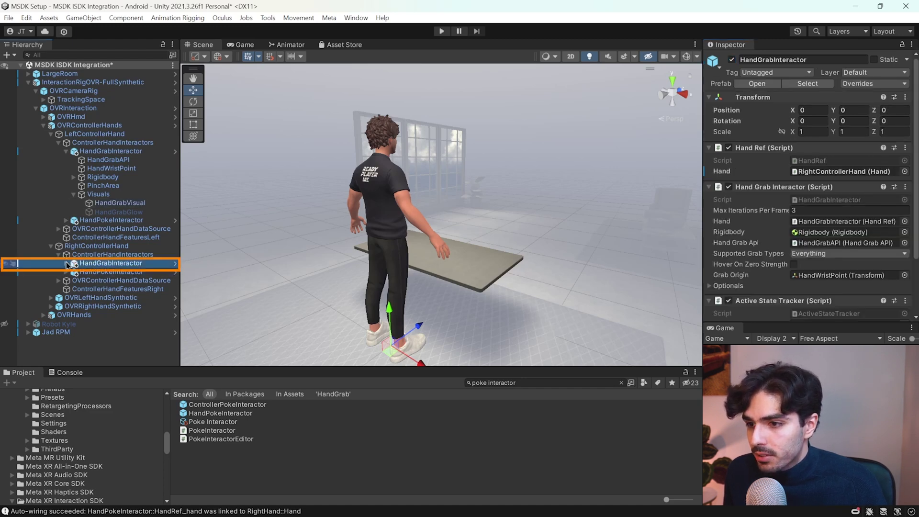
pyautogui.click(68, 264)
pyautogui.click(86, 306)
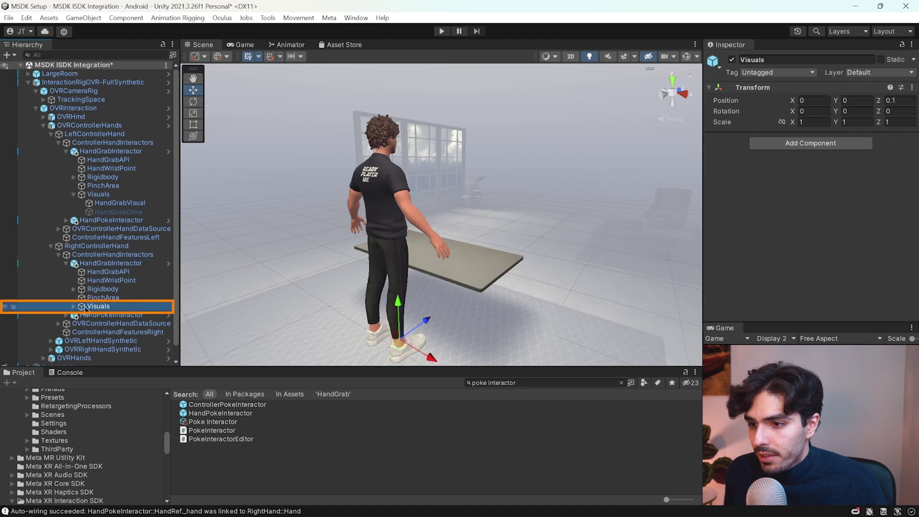
pyautogui.click(74, 306)
pyautogui.scroll(-1, 96, 302)
pyautogui.click(116, 286)
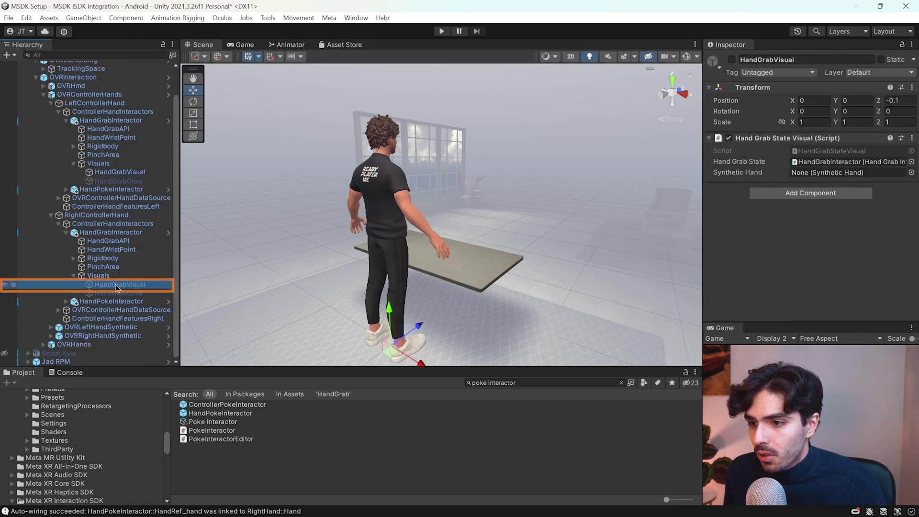
pyautogui.click(732, 60)
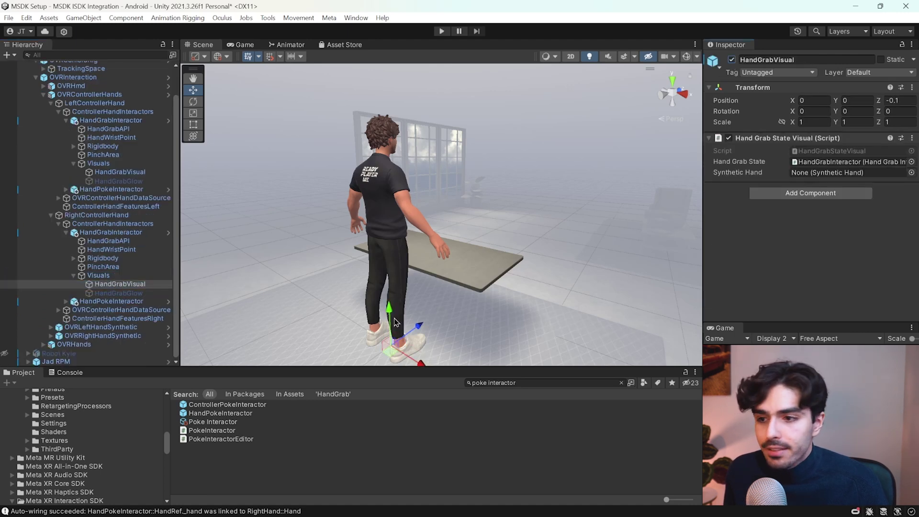
pyautogui.click(66, 338)
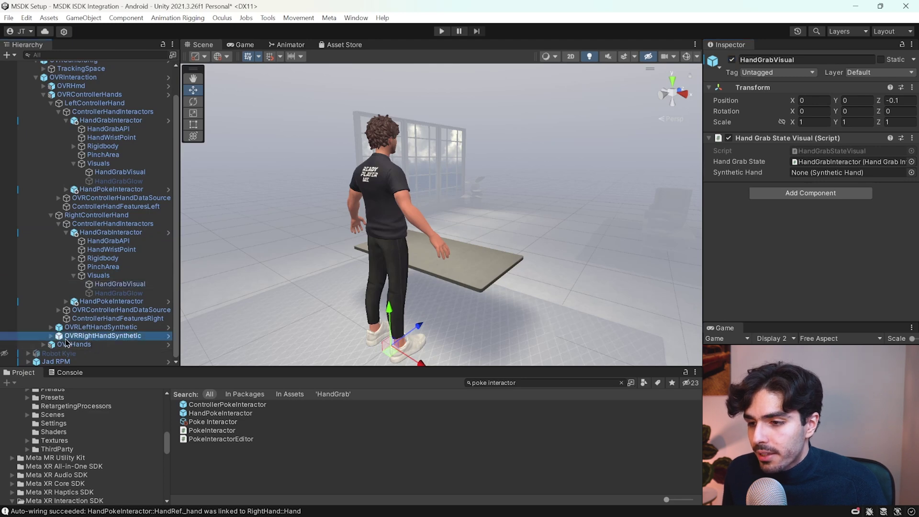
pyautogui.moveTo(113, 340); pyautogui.dragTo(854, 176)
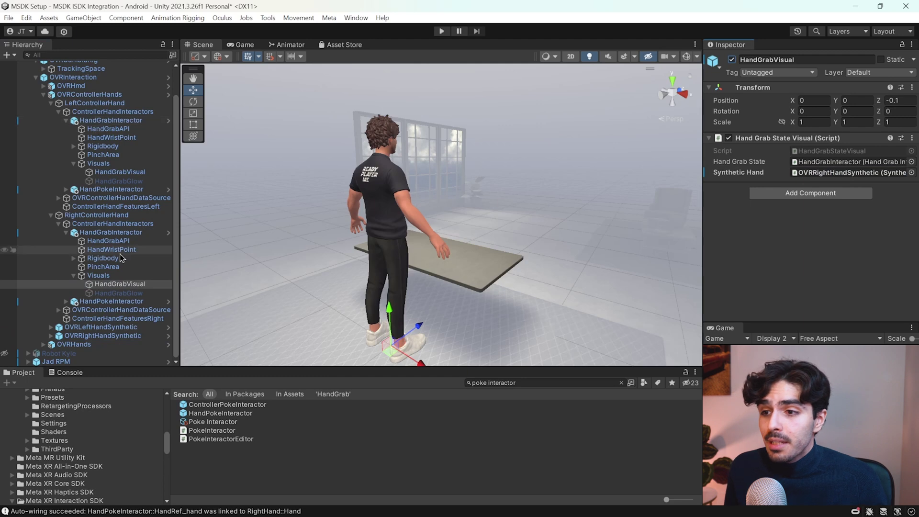
pyautogui.click(74, 163)
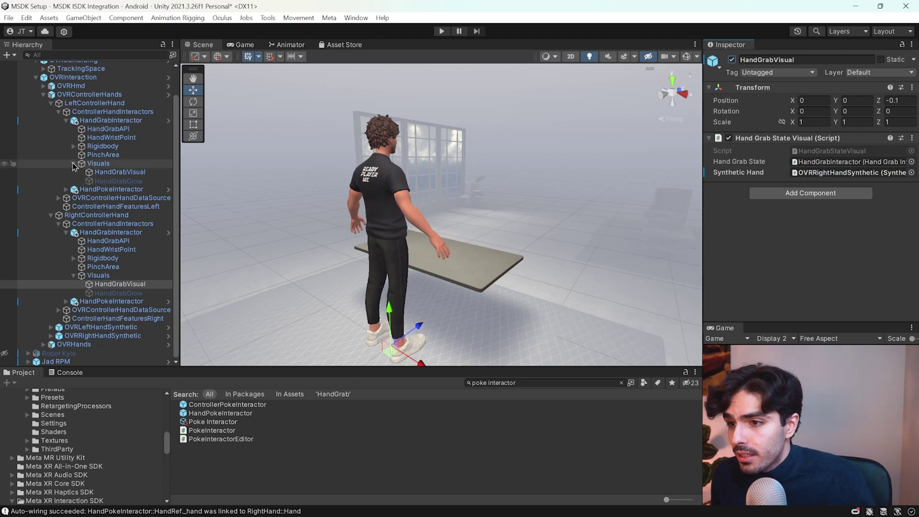
pyautogui.click(72, 189)
# - Activate the left HandPokeLimiter and set its Synthetic Hand to OVRLeftHandSynthetic
pyautogui.click(67, 190)
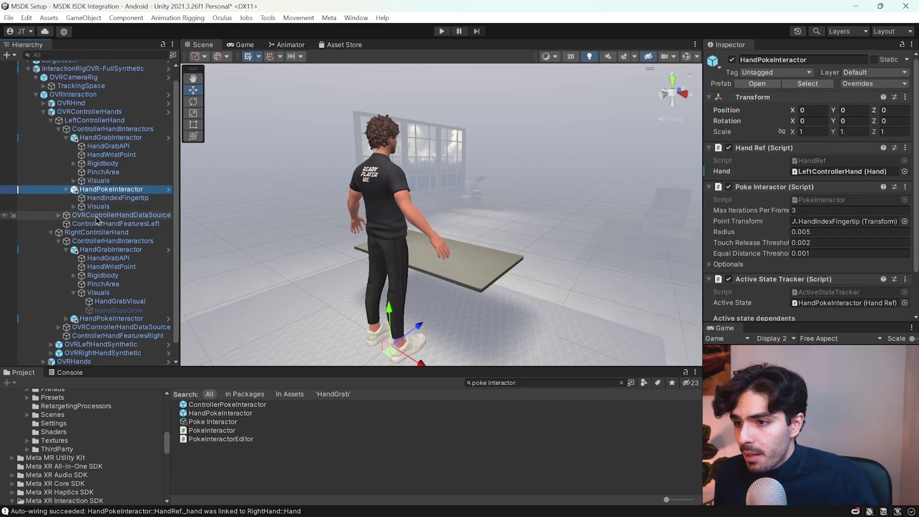
pyautogui.click(73, 207)
pyautogui.click(99, 216)
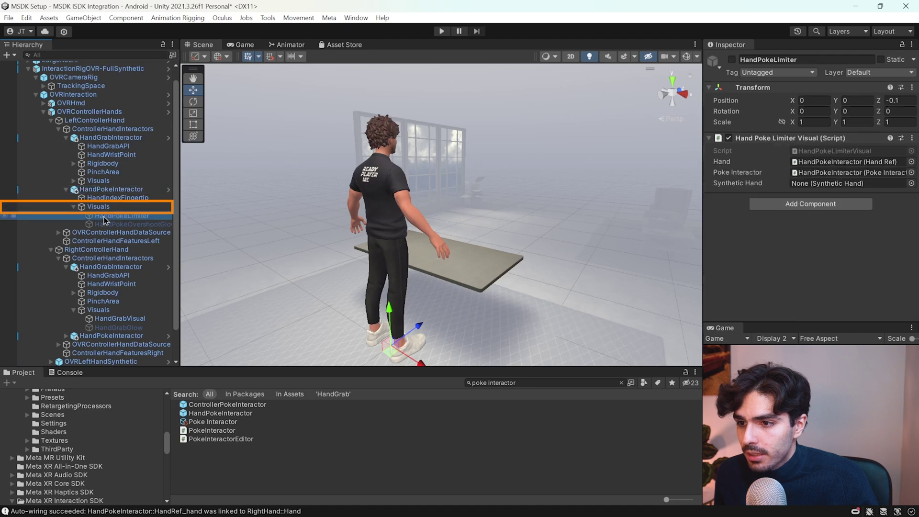
pyautogui.click(732, 60)
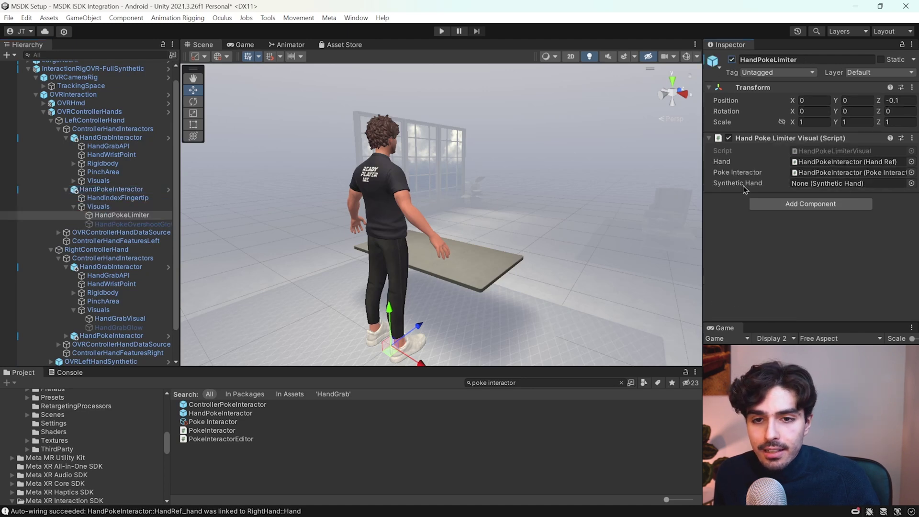
pyautogui.scroll(-2, 110, 350)
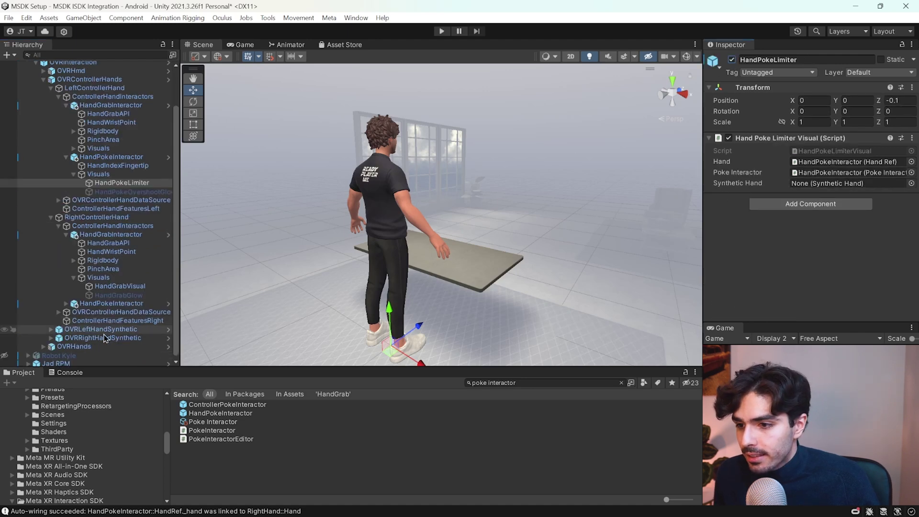
pyautogui.moveTo(103, 330); pyautogui.dragTo(850, 184)
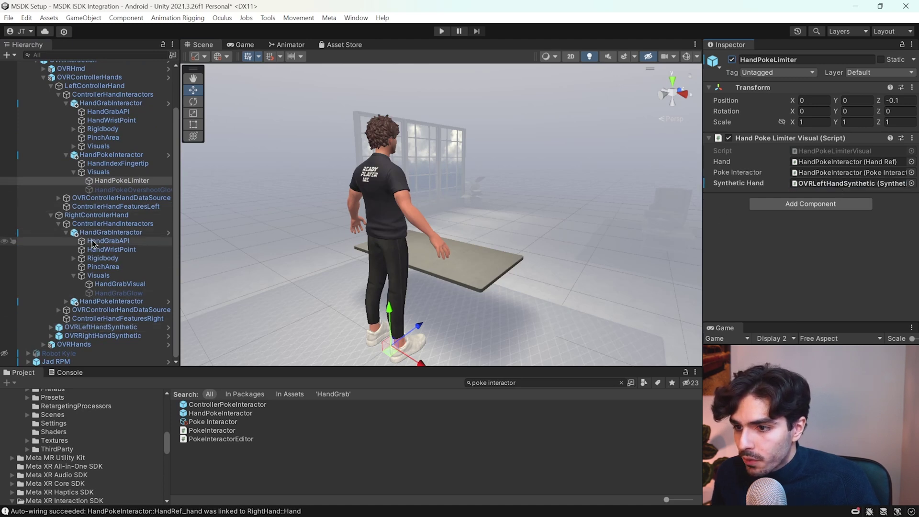
# - Set the right HandPokeLimiter's Synthetic Hand to OVRRightHandSynthetic
pyautogui.click(66, 233)
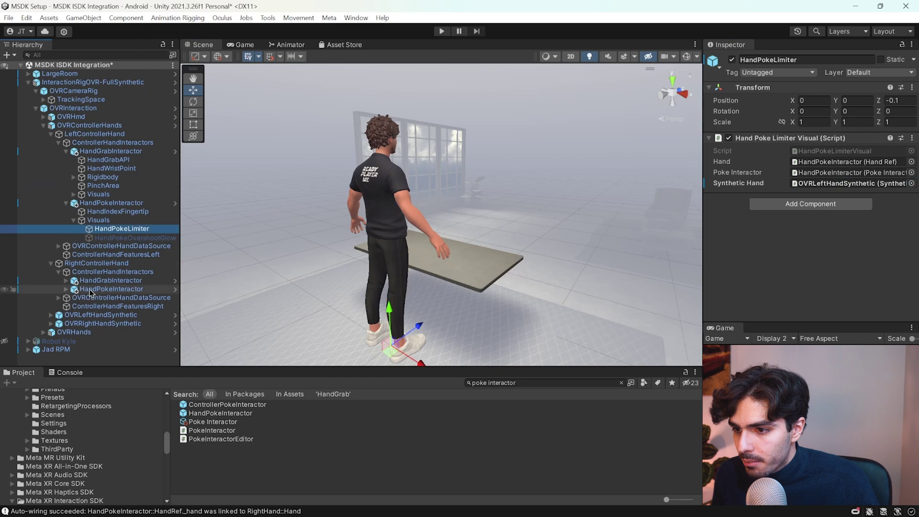
pyautogui.click(72, 290)
pyautogui.click(66, 289)
pyautogui.click(81, 301)
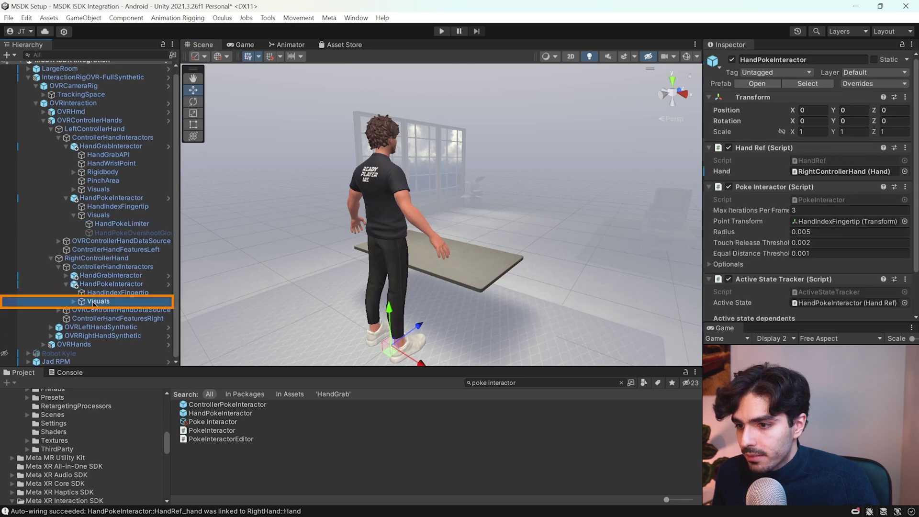
pyautogui.click(104, 311)
pyautogui.scroll(-1, 91, 325)
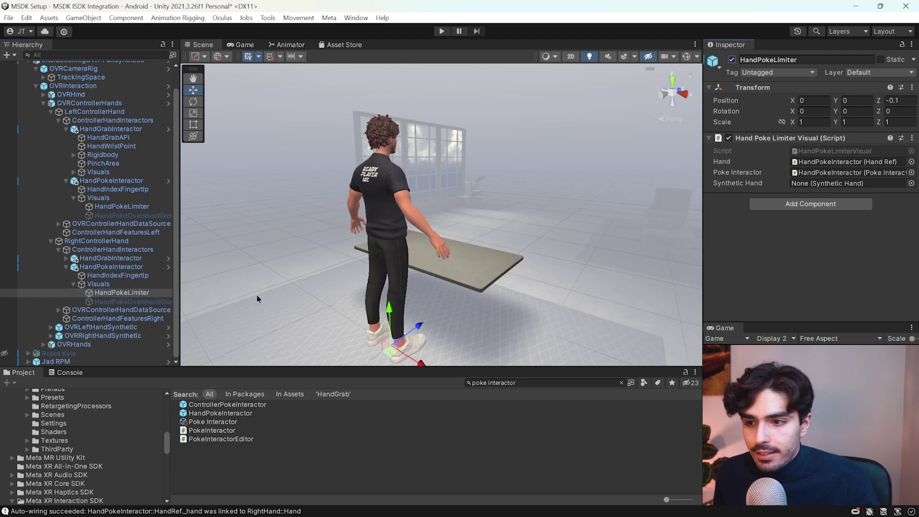
pyautogui.moveTo(77, 336); pyautogui.dragTo(815, 187)
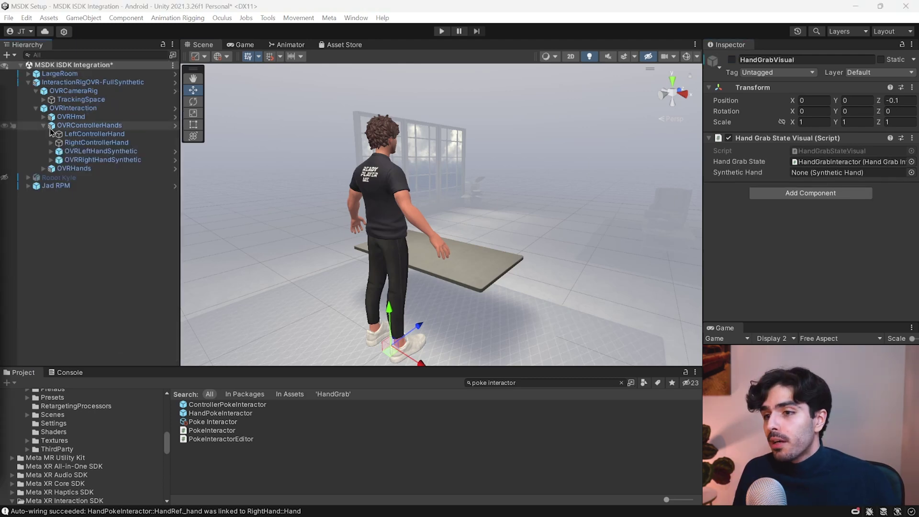
pyautogui.click(44, 126)
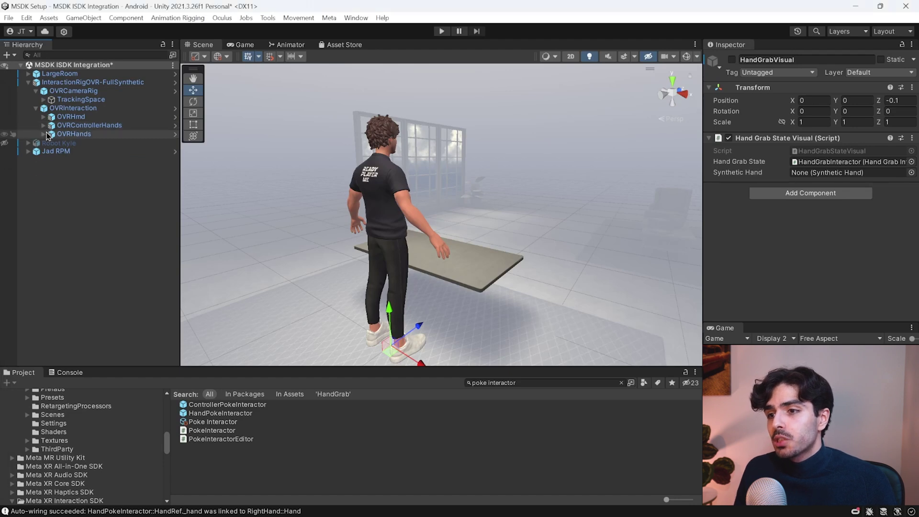
pyautogui.click(44, 133)
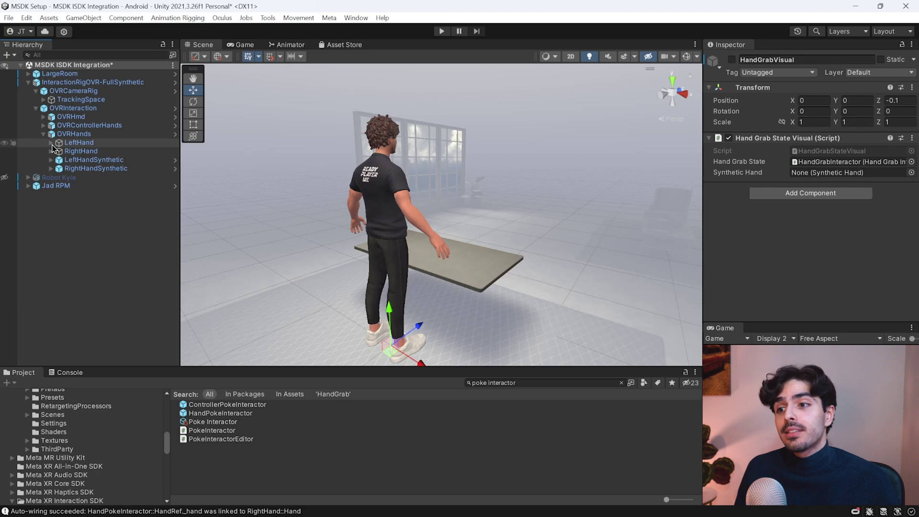
pyautogui.click(51, 142)
pyautogui.click(59, 168)
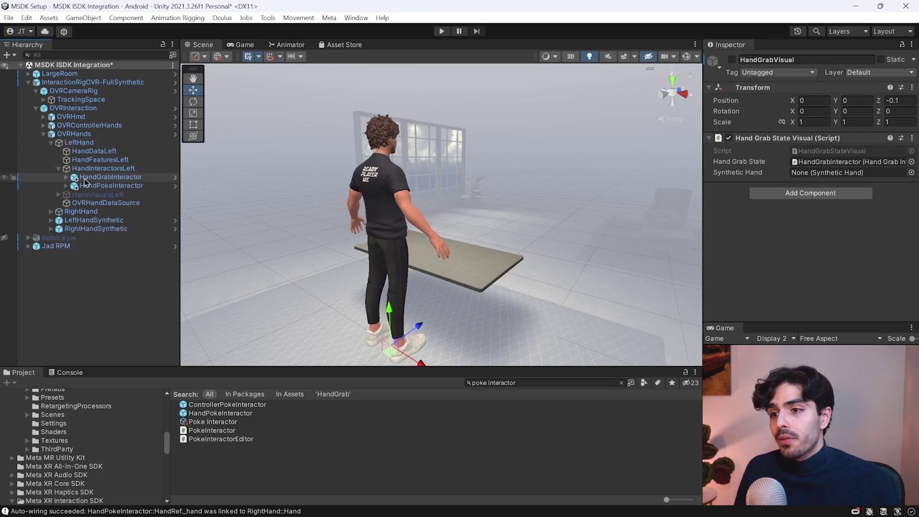
pyautogui.click(66, 177)
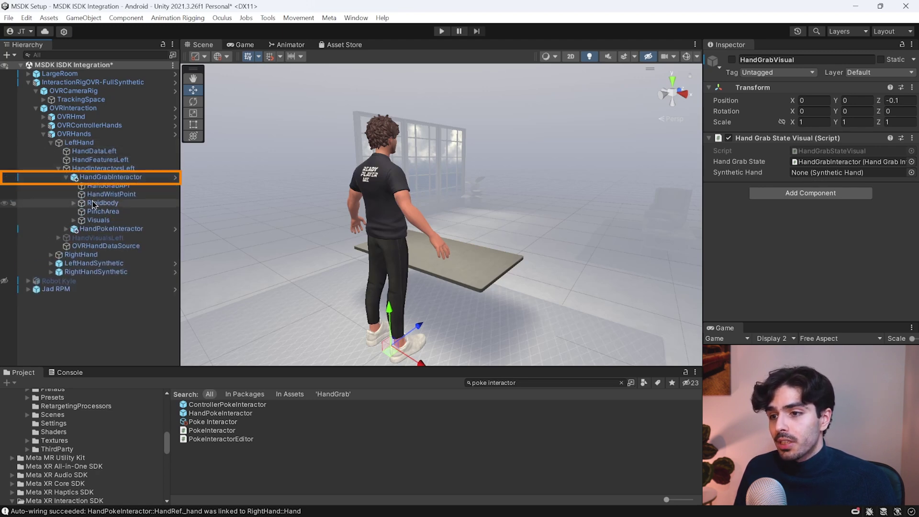
pyautogui.click(73, 220)
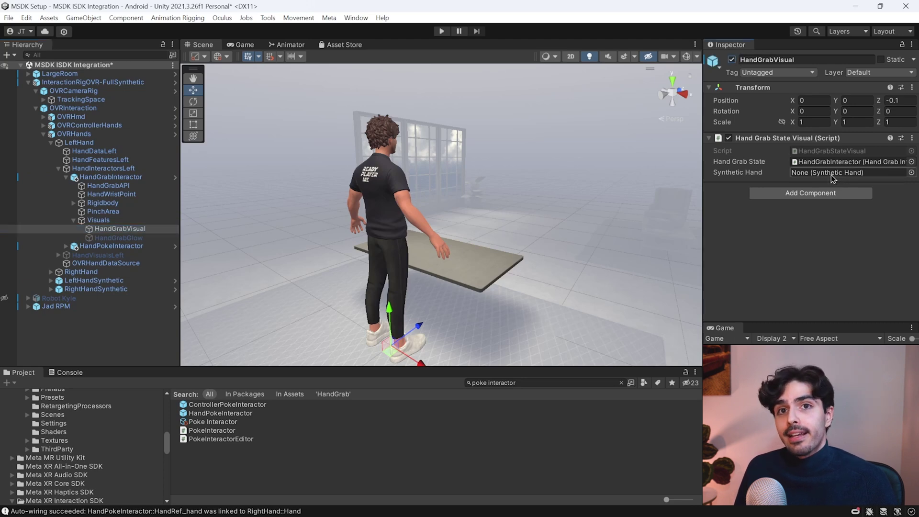
pyautogui.click(58, 169)
pyautogui.click(51, 143)
pyautogui.click(43, 134)
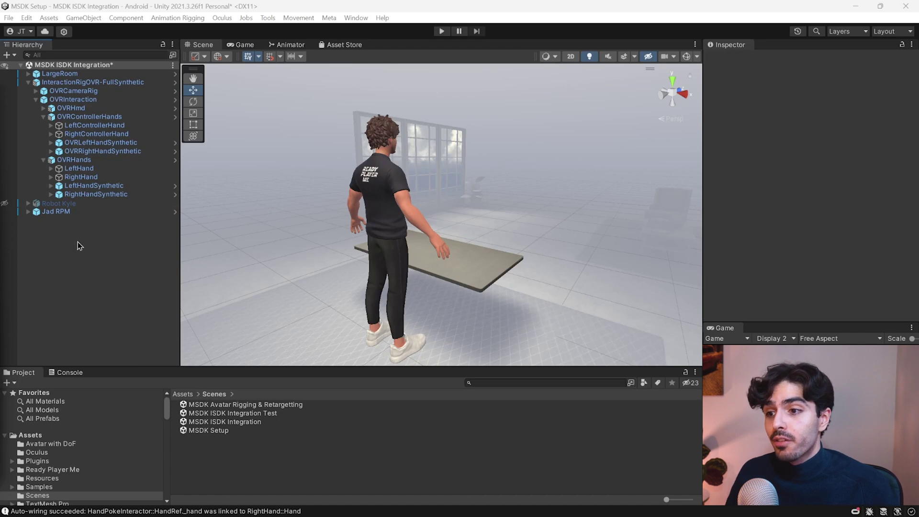
# - Add a Skeleton Process Aggregator component to Jad RPM and expand its processor list
pyautogui.click(56, 211)
pyautogui.scroll(-10, 800, 259)
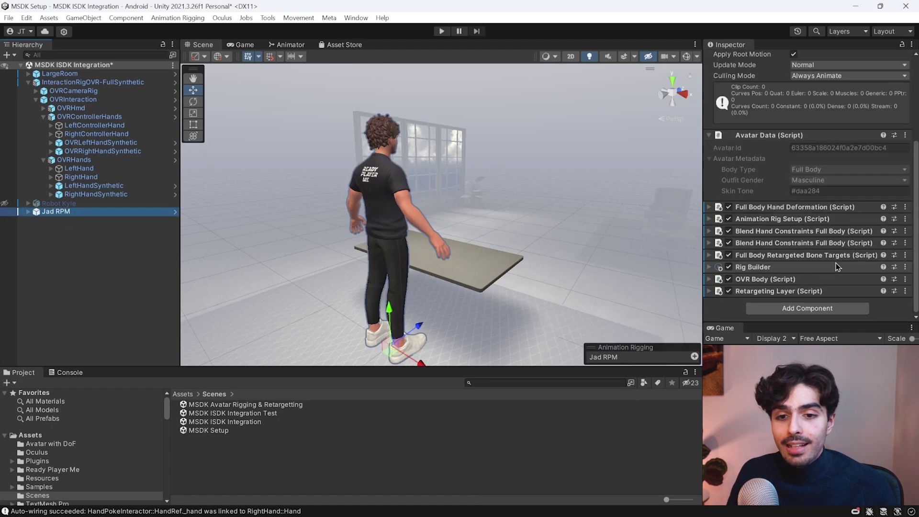
pyautogui.click(812, 309)
pyautogui.write('sk')
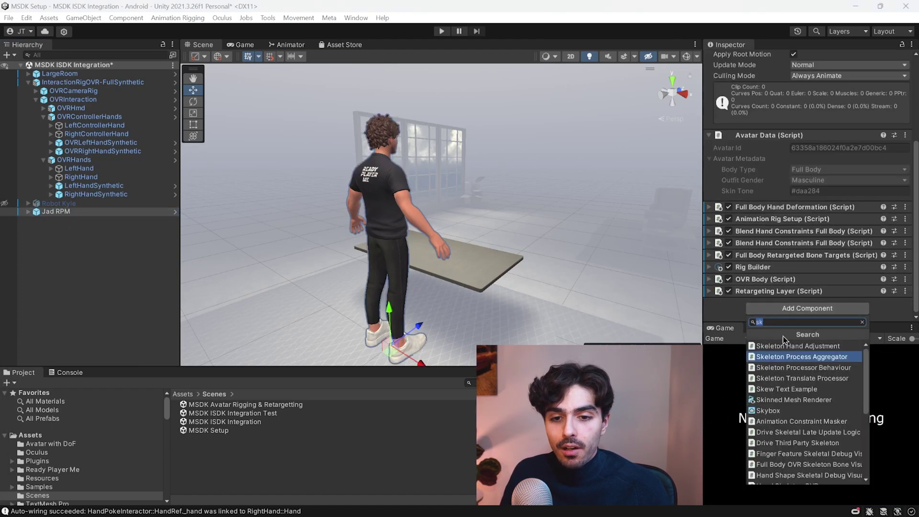
pyautogui.click(814, 358)
pyautogui.click(785, 292)
pyautogui.scroll(-3, 789, 259)
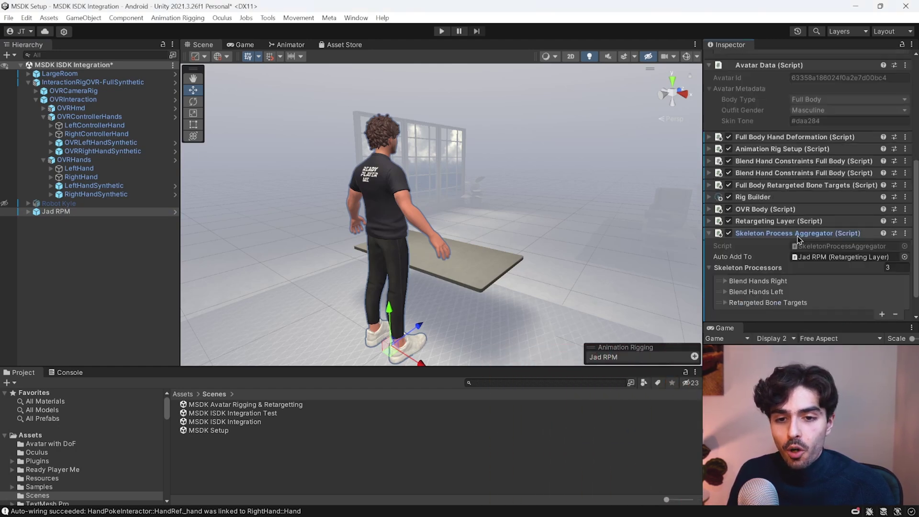
pyautogui.scroll(-2, 789, 242)
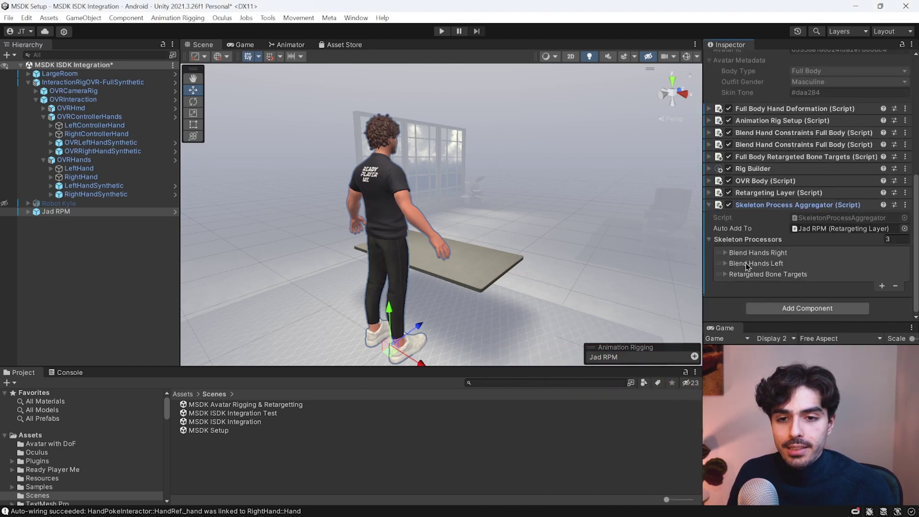
# - Add four new processor entries and move them into the top four slots
pyautogui.click(882, 286)
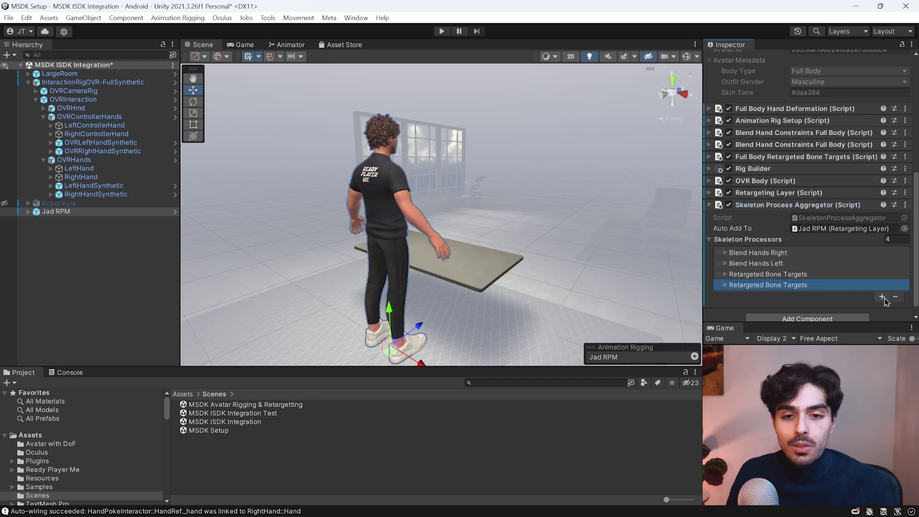
pyautogui.click(882, 296)
pyautogui.click(882, 307)
pyautogui.click(884, 317)
pyautogui.scroll(-3, 813, 283)
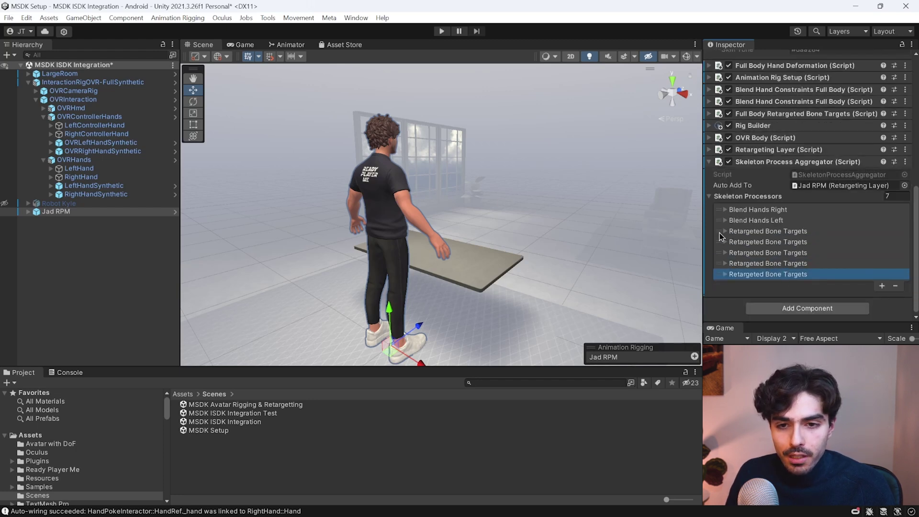
pyautogui.moveTo(722, 247); pyautogui.dragTo(725, 209)
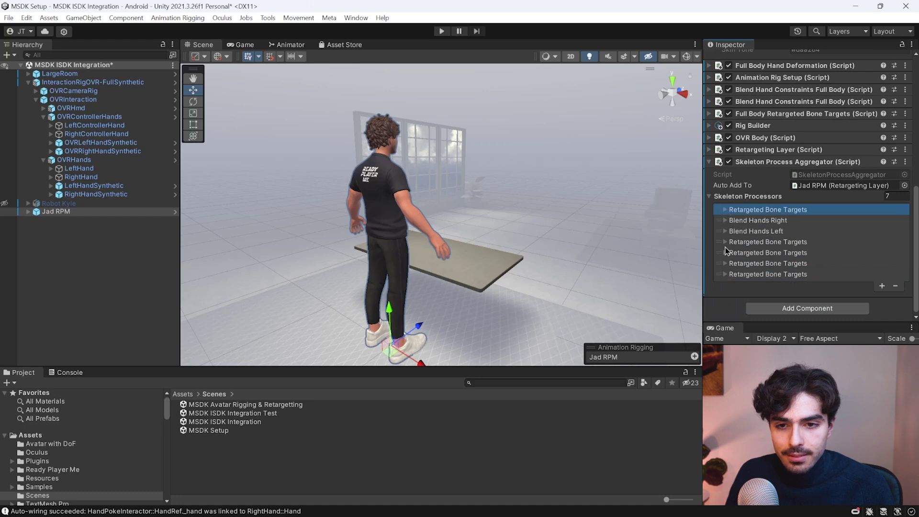
pyautogui.moveTo(725, 250); pyautogui.dragTo(726, 229)
pyautogui.moveTo(724, 262); pyautogui.dragTo(724, 231)
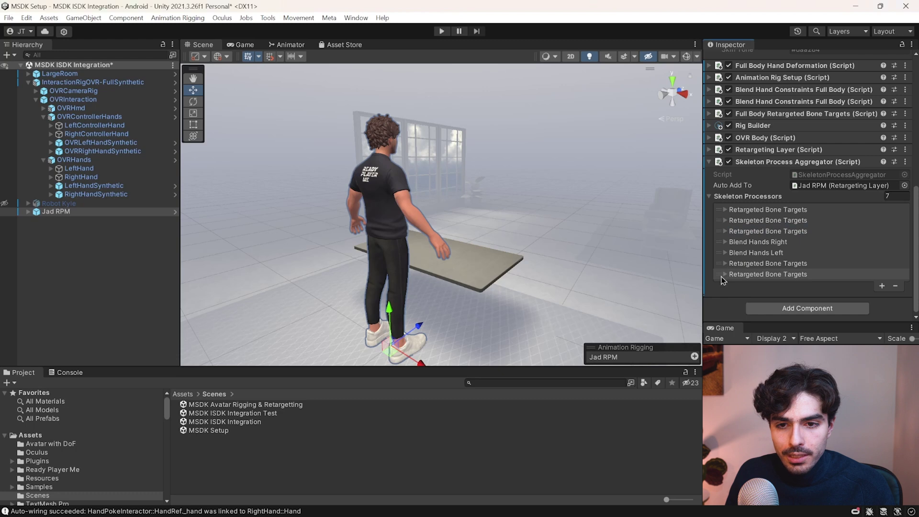
pyautogui.moveTo(723, 280); pyautogui.dragTo(726, 244)
# - Assign OVRLeftHandSynthetic's and OVRRightHandSynthetic's SkeletonHandAdjustment as processors one and two
pyautogui.click(724, 209)
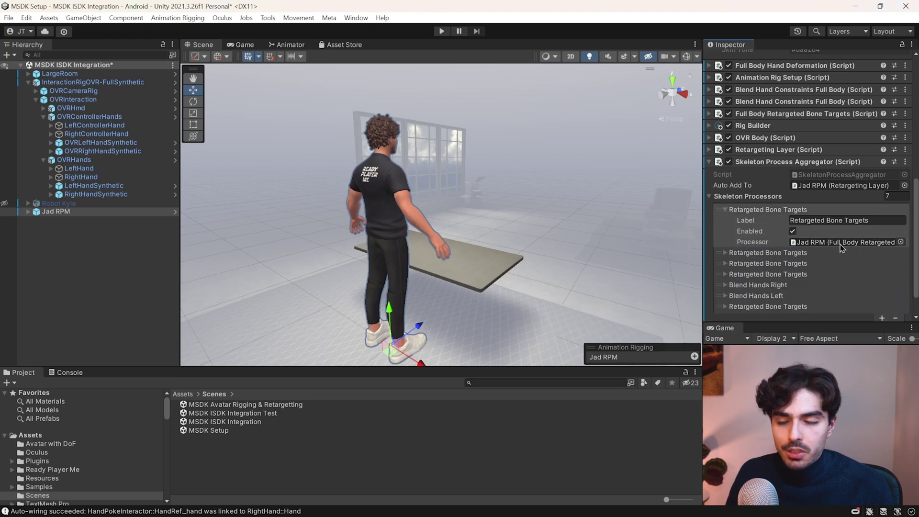
pyautogui.click(79, 143)
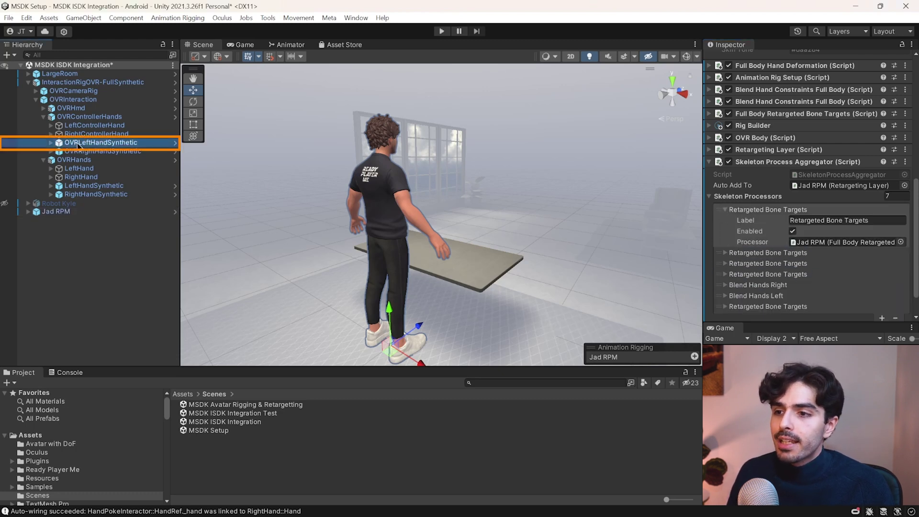
pyautogui.moveTo(115, 145); pyautogui.dragTo(836, 245)
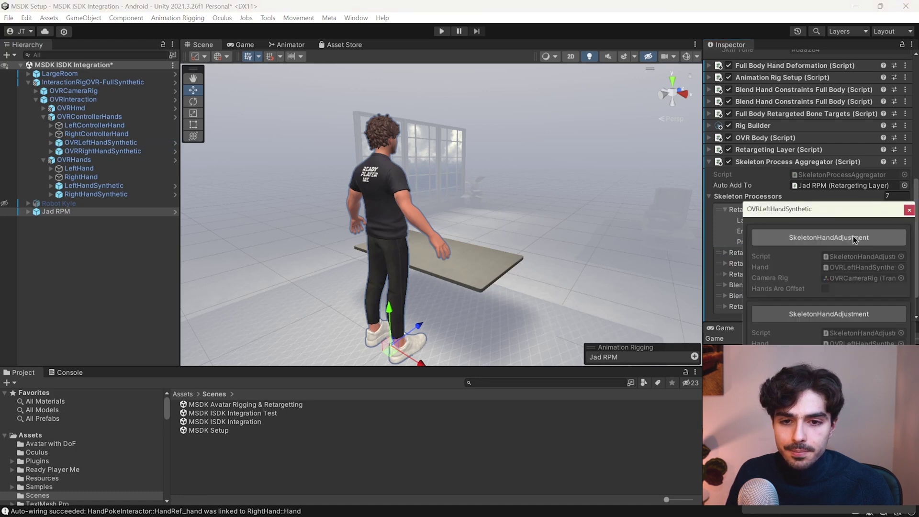
pyautogui.click(854, 238)
pyautogui.click(83, 152)
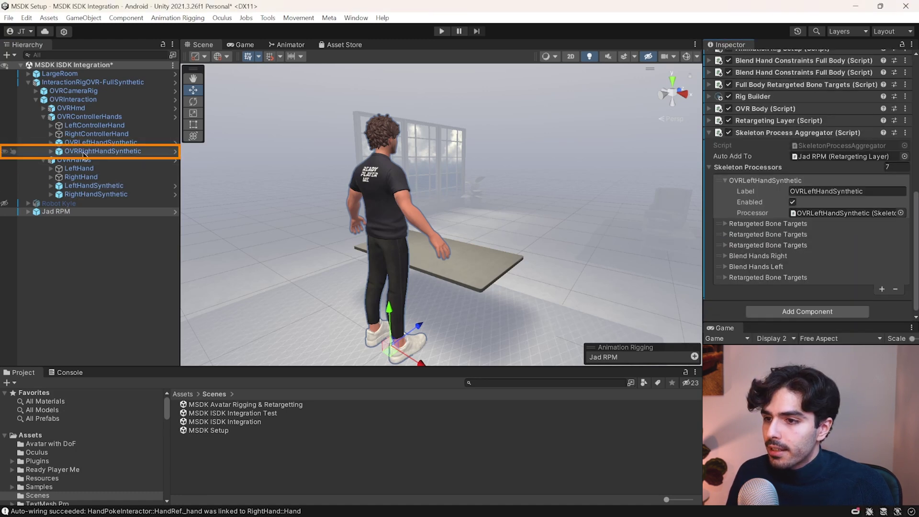
pyautogui.moveTo(84, 154); pyautogui.dragTo(818, 217)
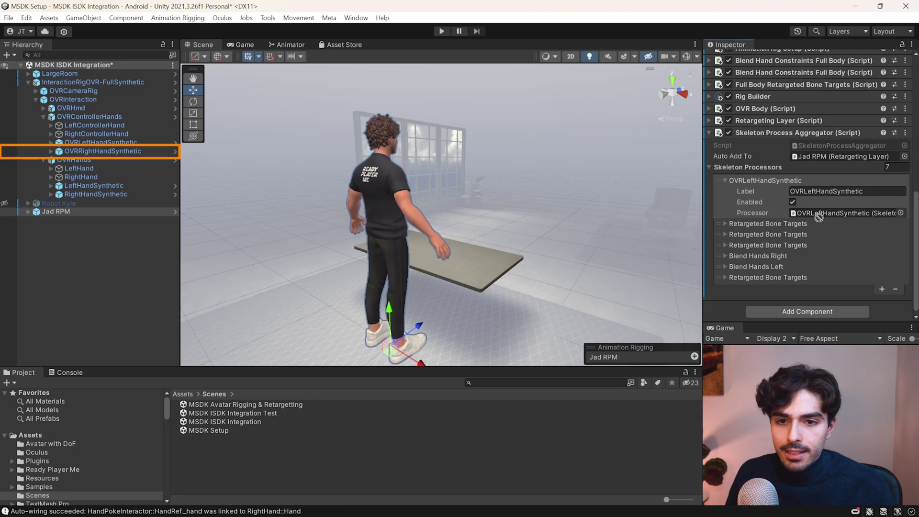
pyautogui.click(727, 224)
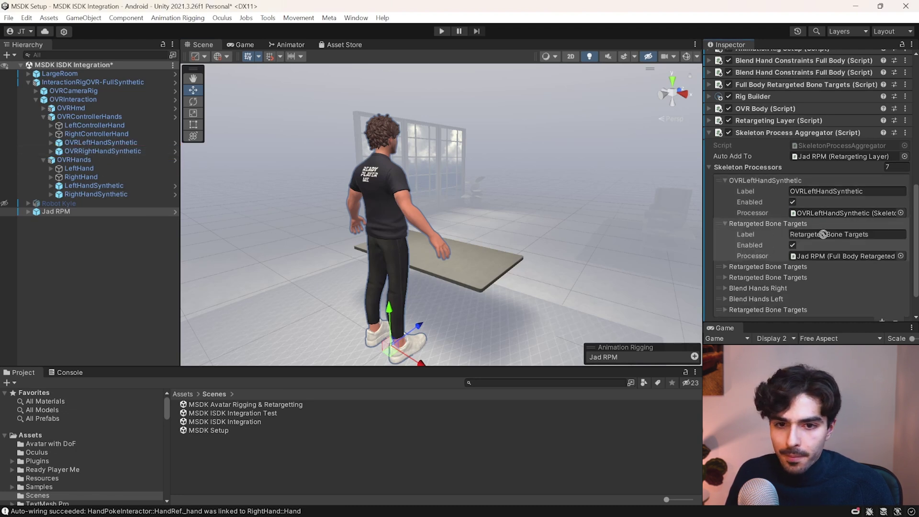
pyautogui.moveTo(823, 234); pyautogui.dragTo(842, 256)
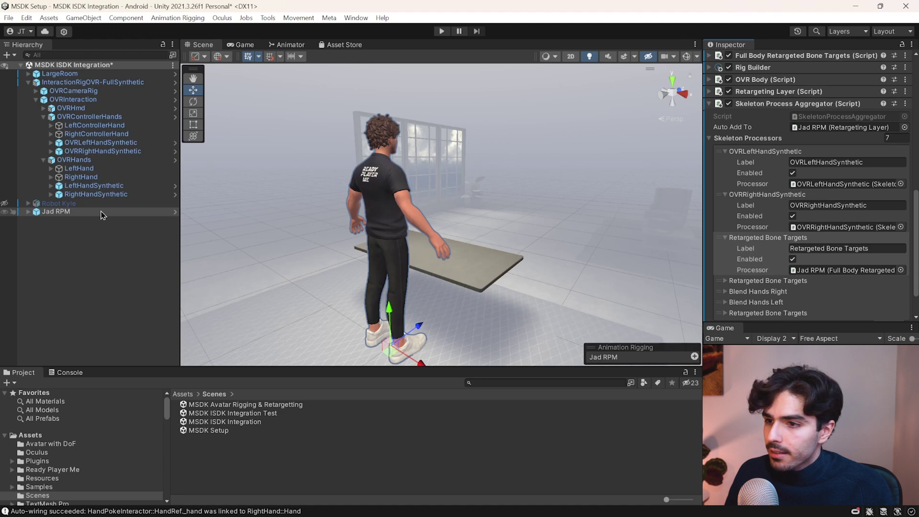
# - Assign LeftHandSynthetic and RightHandSynthetic as processors three and four, then collapse the entries
pyautogui.moveTo(94, 185); pyautogui.dragTo(823, 277)
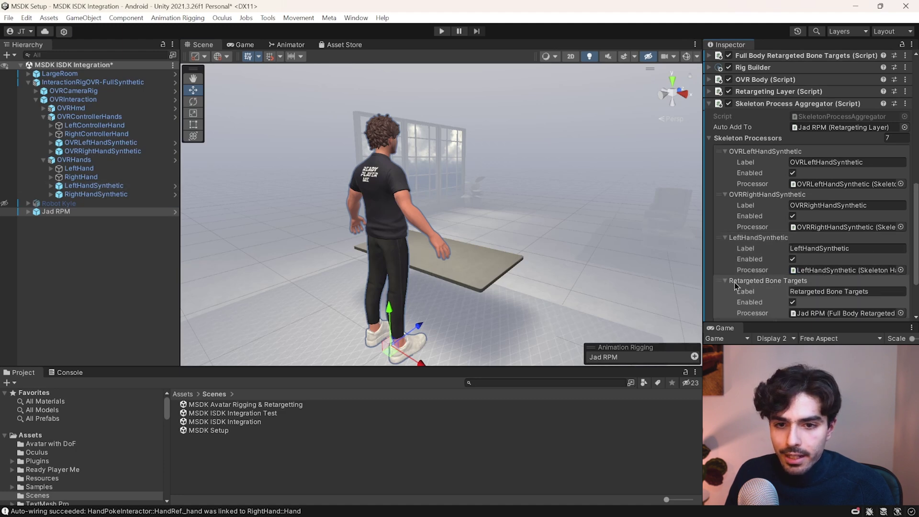
pyautogui.scroll(-3, 430, 239)
pyautogui.moveTo(656, 238); pyautogui.dragTo(824, 313)
pyautogui.scroll(2, 776, 245)
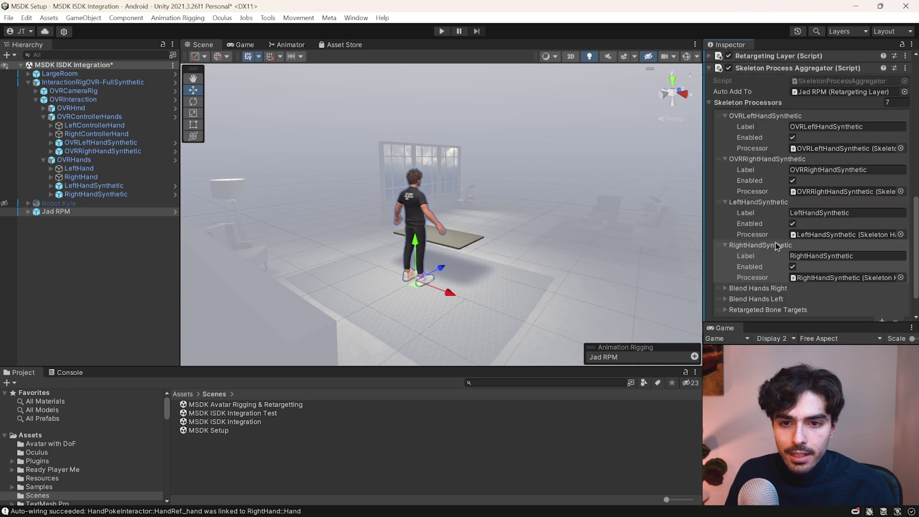
pyautogui.click(724, 245)
pyautogui.click(723, 203)
pyautogui.click(724, 189)
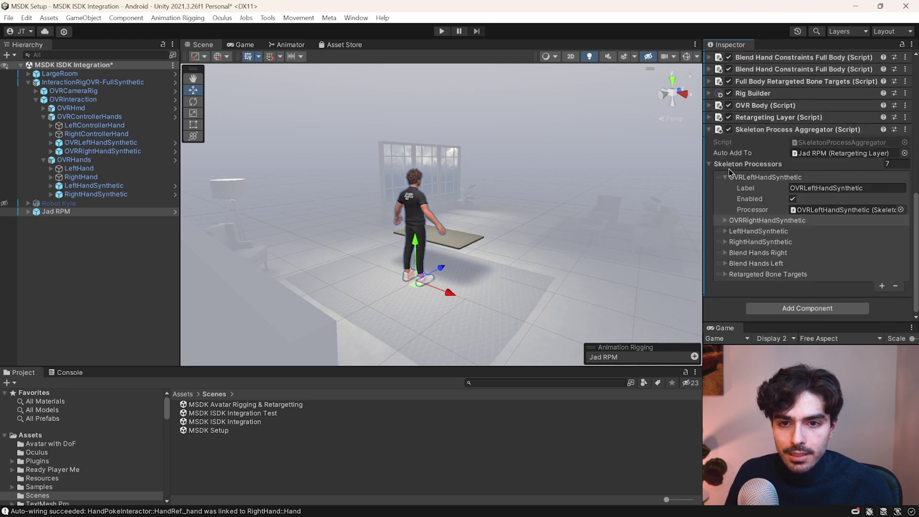
pyautogui.click(726, 178)
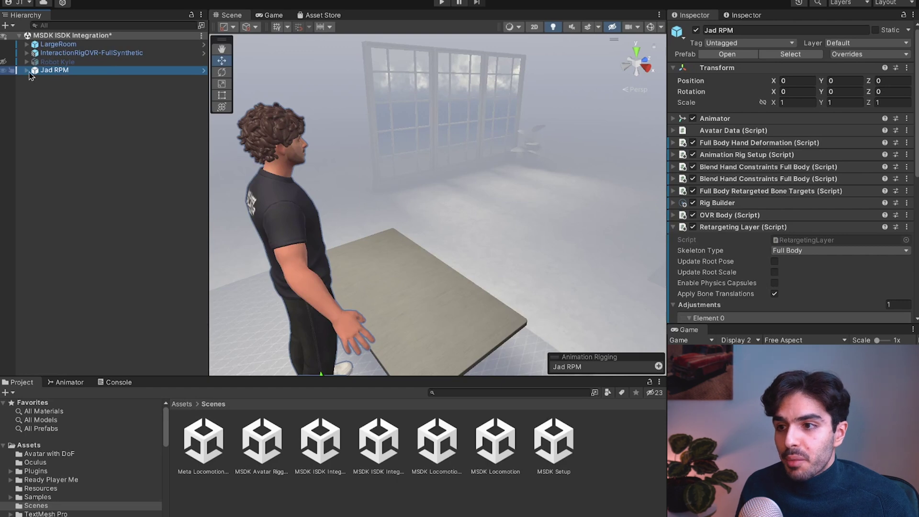
# - Add a Retargeting Layer adjustment with its joint set to Left Shoulder
pyautogui.scroll(-3, 728, 171)
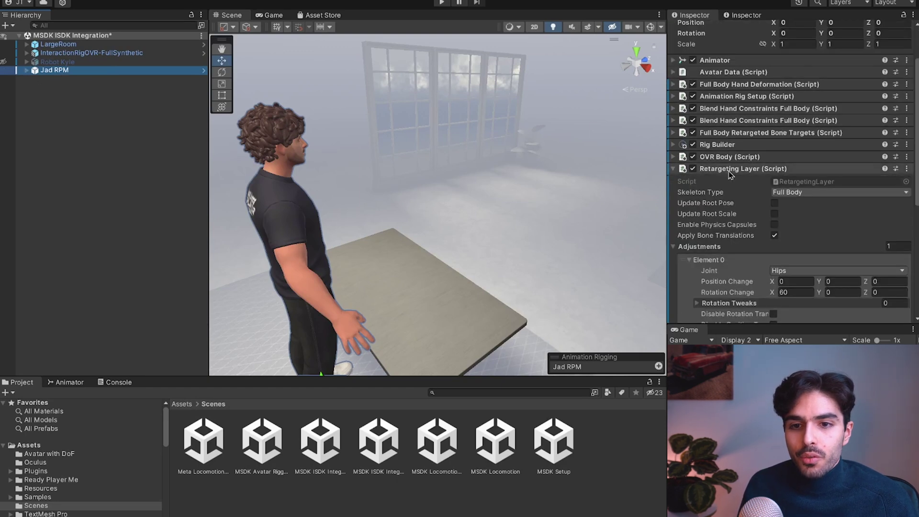
pyautogui.click(728, 169)
pyautogui.click(727, 227)
pyautogui.scroll(-6, 754, 201)
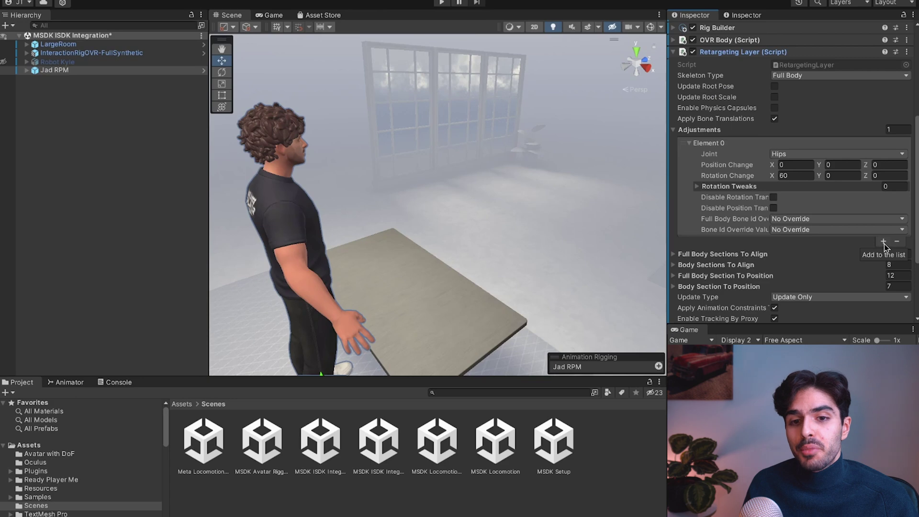
pyautogui.click(883, 242)
pyautogui.scroll(-3, 797, 230)
pyautogui.click(788, 193)
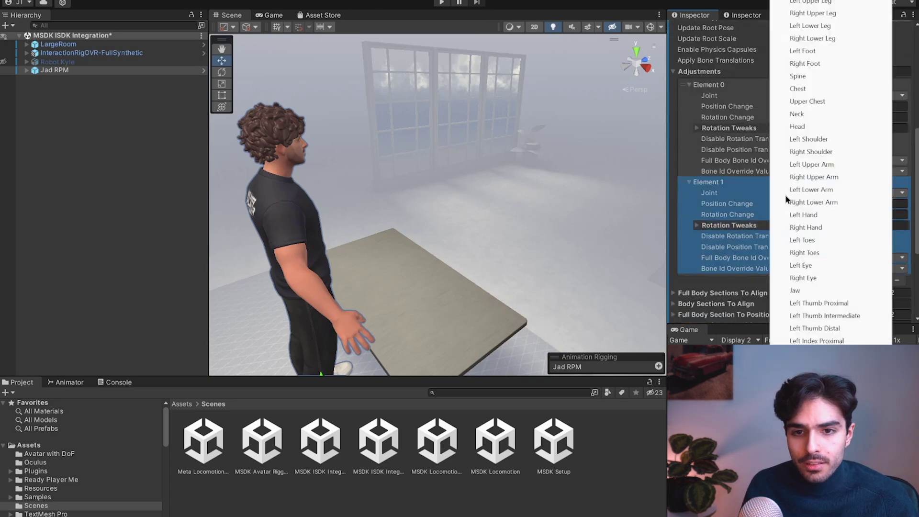
pyautogui.click(808, 140)
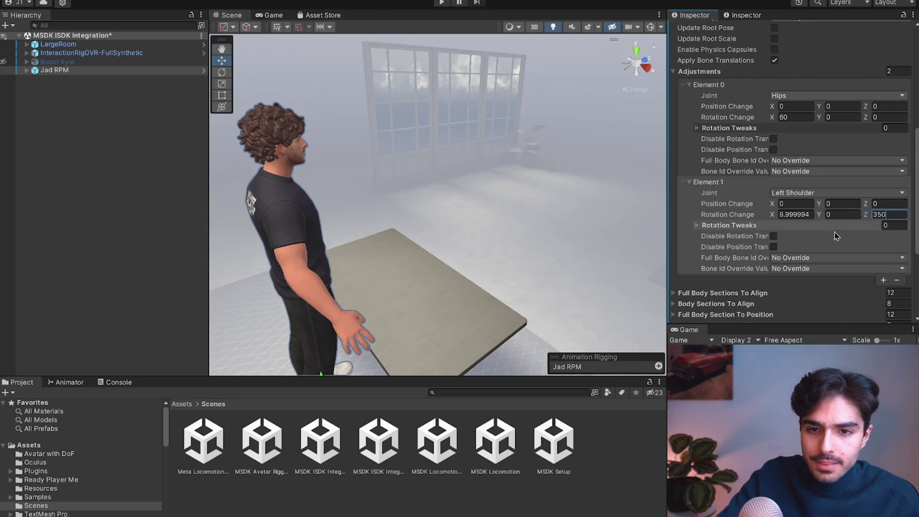
# - Add a second adjustment, Element 2, with its joint set to Right Shoulder
pyautogui.click(883, 280)
pyautogui.scroll(-2, 790, 230)
pyautogui.click(796, 234)
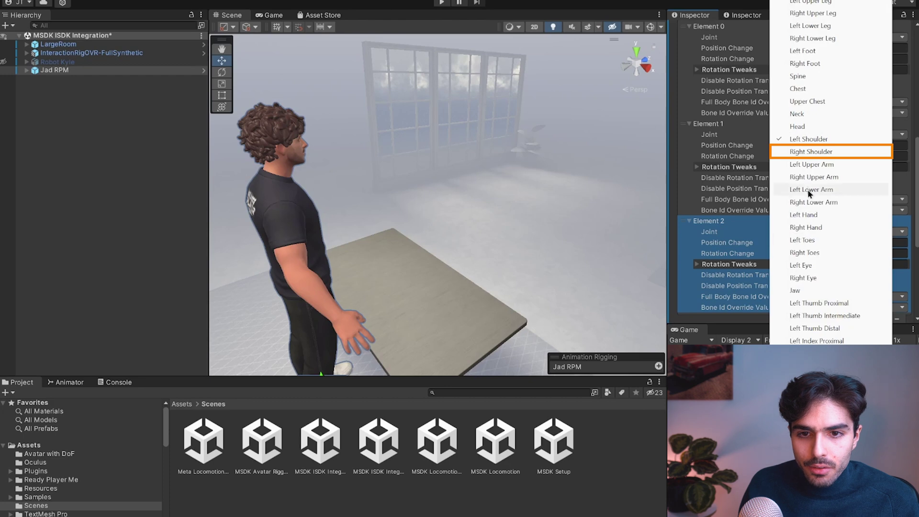
pyautogui.click(816, 150)
pyautogui.scroll(-1, 808, 247)
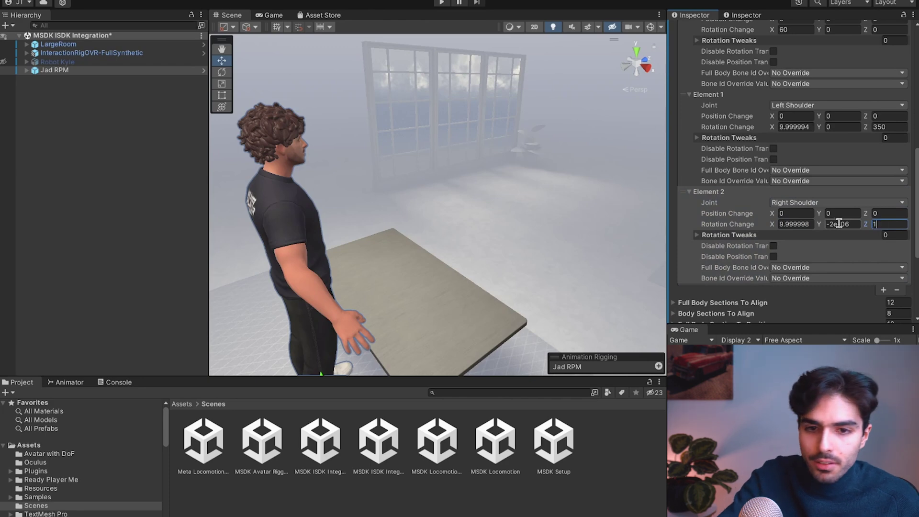
pyautogui.scroll(-2, 843, 271)
# - Add a third adjustment on Upper Chest with a 350 X rotation change and Y 0
pyautogui.click(883, 247)
pyautogui.scroll(-2, 813, 229)
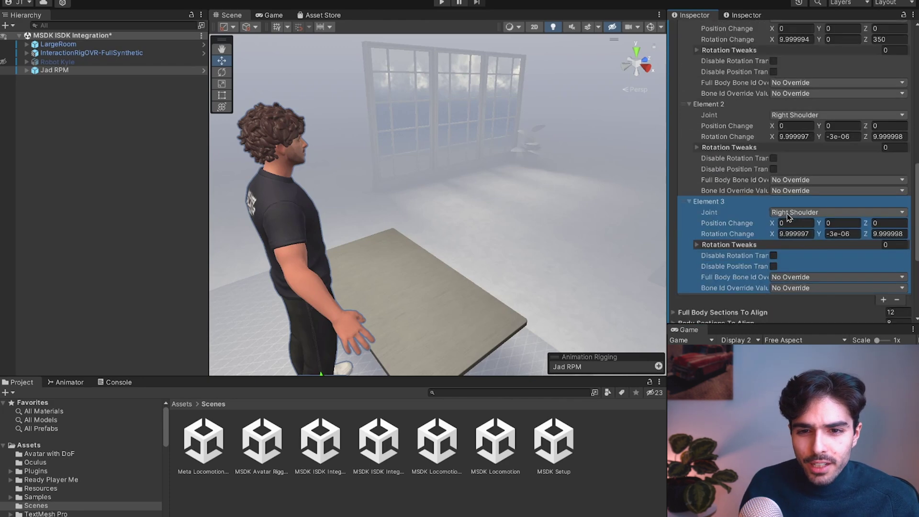
pyautogui.click(799, 214)
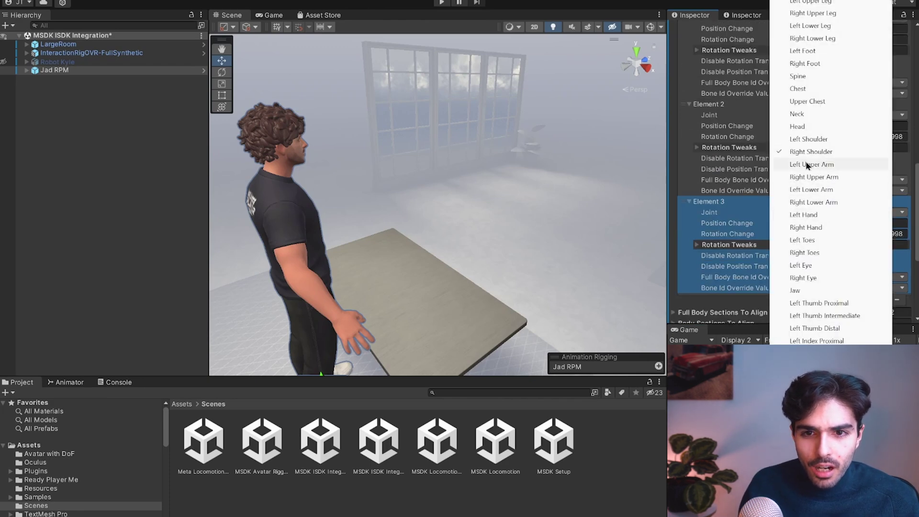
pyautogui.click(808, 101)
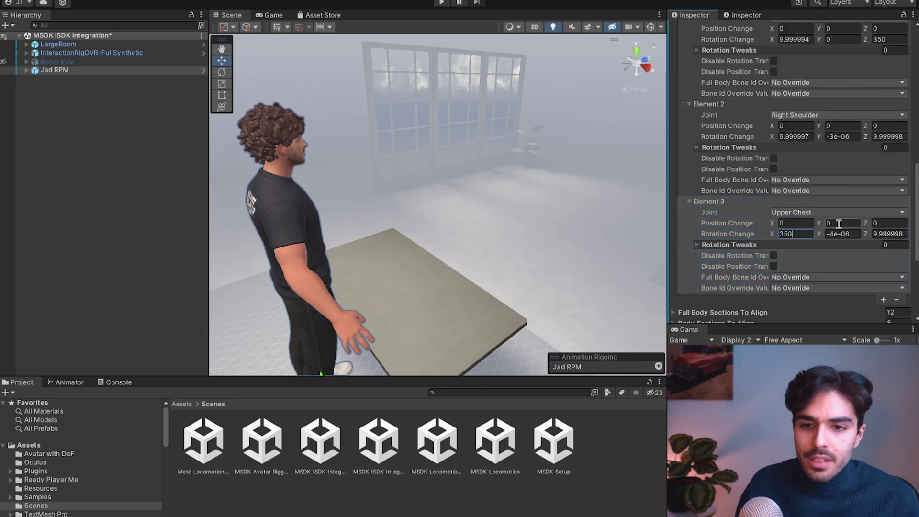
pyautogui.press('Tab')
pyautogui.write('0')
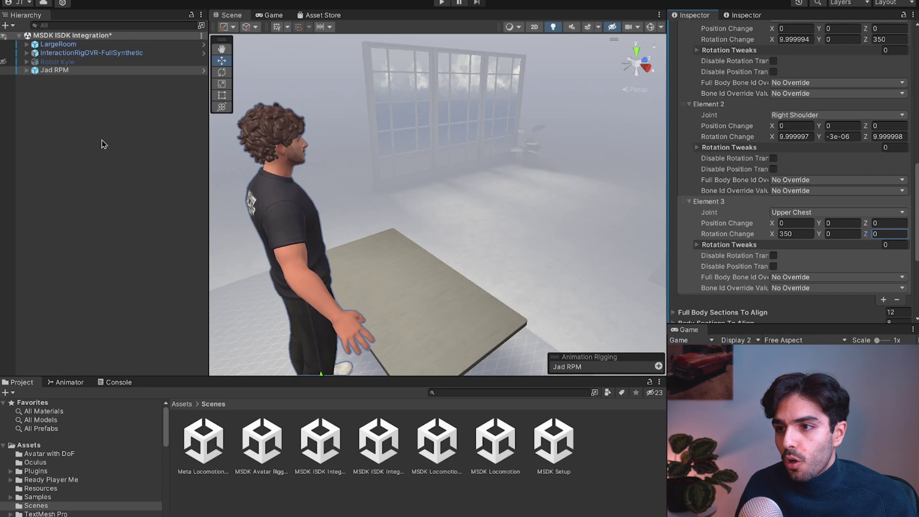
pyautogui.click(26, 71)
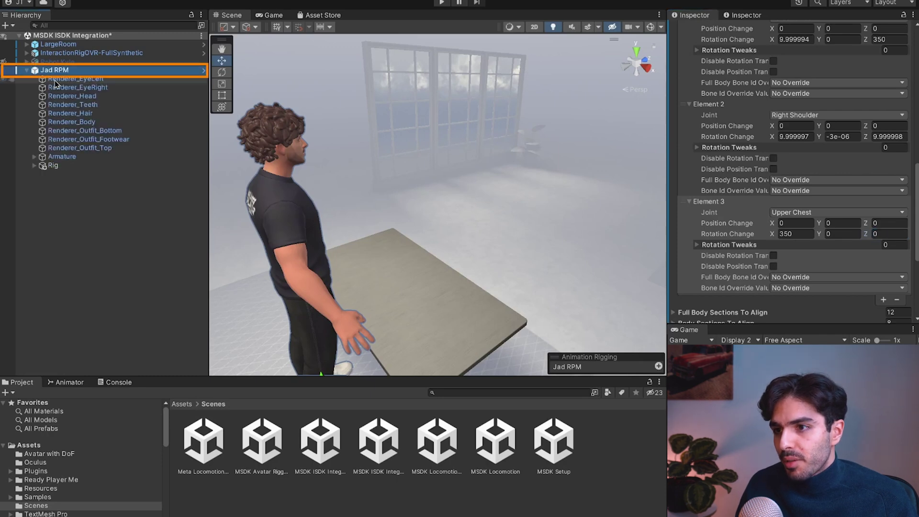
# - Select Jad RPM's Rig > Deformation and enter 0.25 as its Chest Alignment Weight
pyautogui.click(34, 165)
pyautogui.click(75, 182)
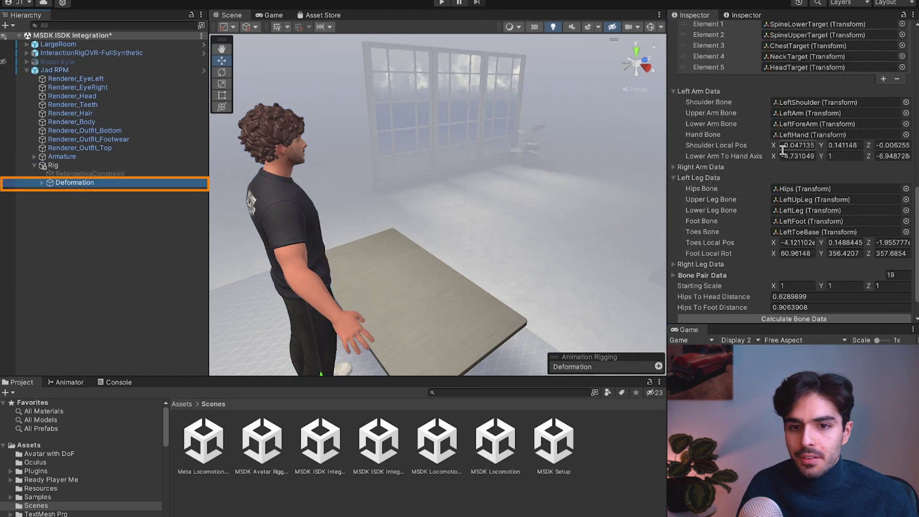
pyautogui.scroll(10, 849, 140)
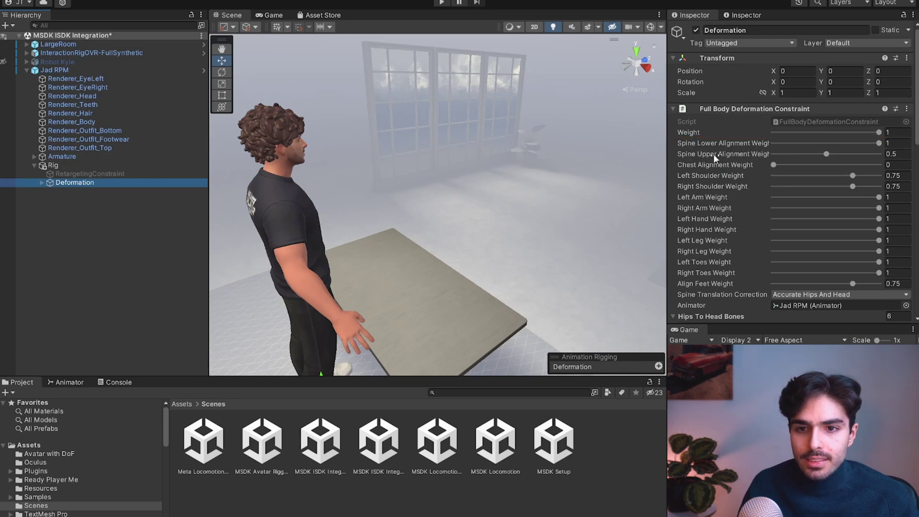
pyautogui.click(894, 165)
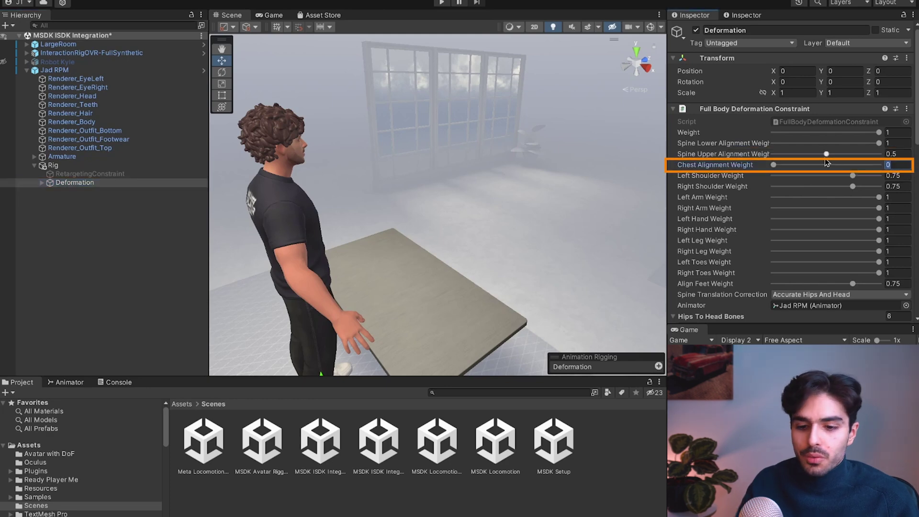
pyautogui.write('0.25')
pyautogui.press('Tab')
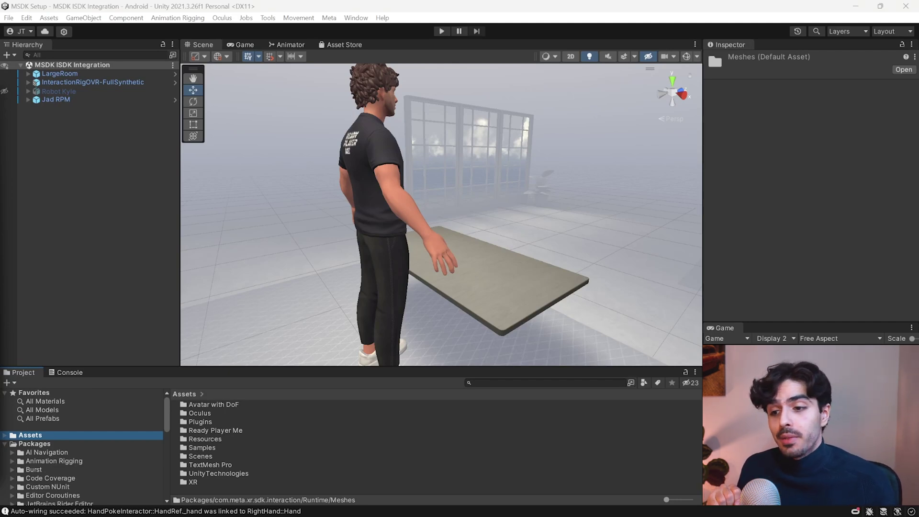
# - Browse to Meta XR Interaction SDK OVR Samples > Runtime > Objects > Props in Packages
pyautogui.click(36, 445)
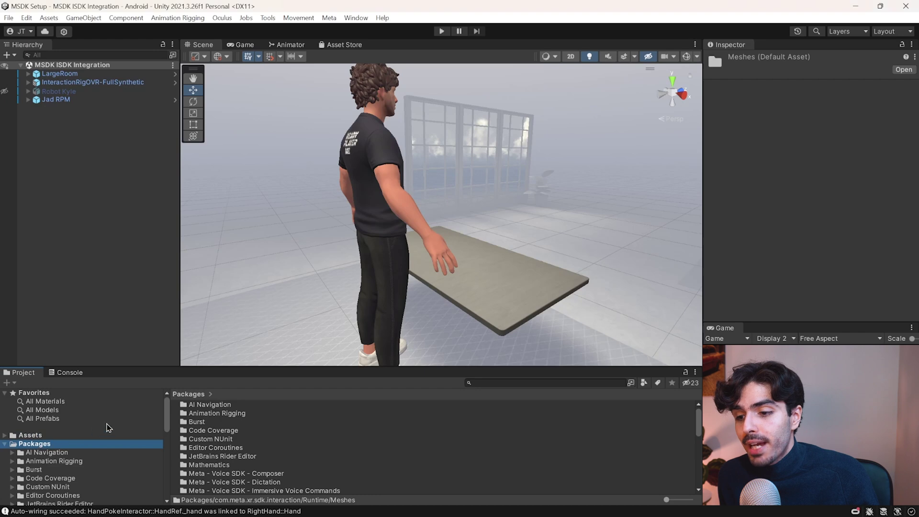
pyautogui.scroll(-3, 106, 426)
pyautogui.scroll(-3, 137, 453)
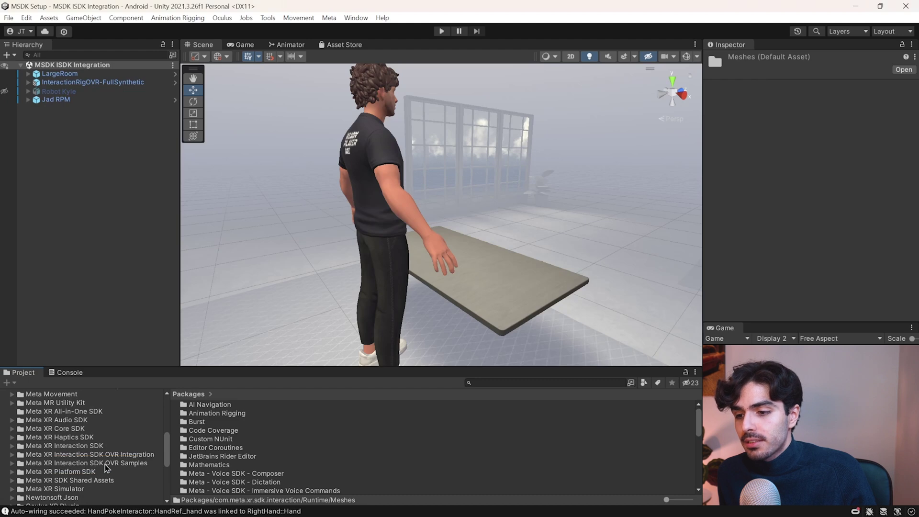
pyautogui.click(106, 465)
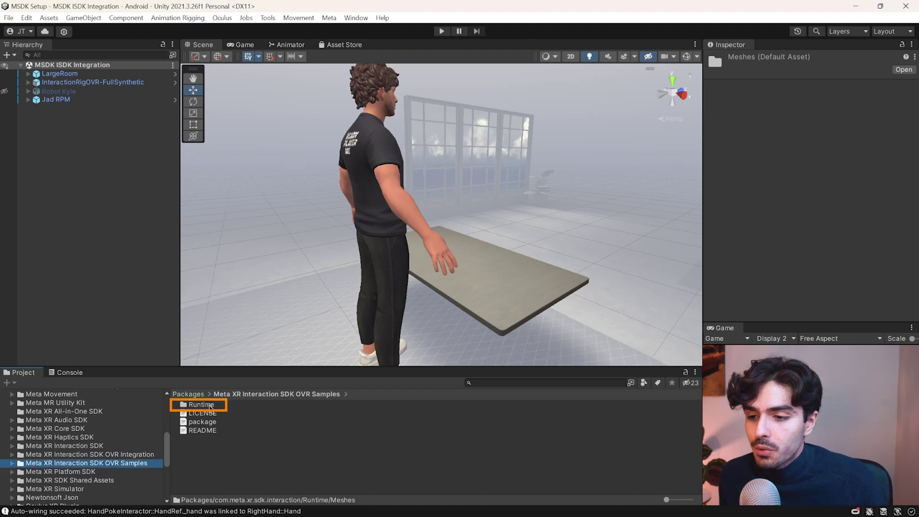
pyautogui.doubleClick(209, 406)
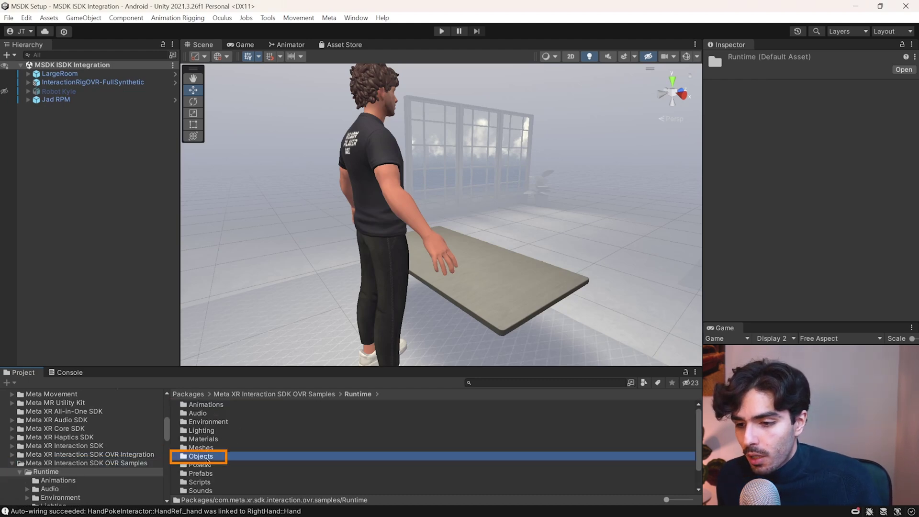
pyautogui.doubleClick(201, 455)
pyautogui.doubleClick(209, 415)
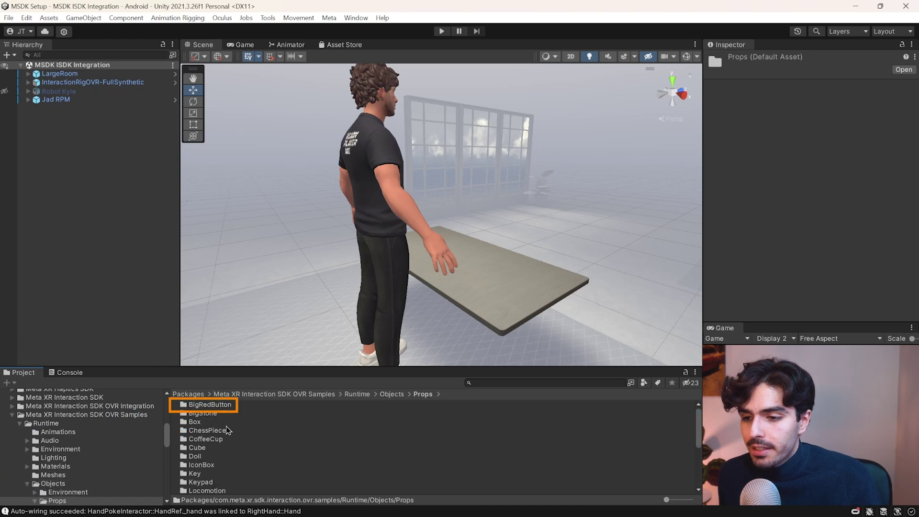
# - Drag the BigRedButton and Keypad prefabs into the Hierarchy and frame the keypad
pyautogui.doubleClick(211, 404)
pyautogui.moveTo(210, 404); pyautogui.dragTo(113, 213)
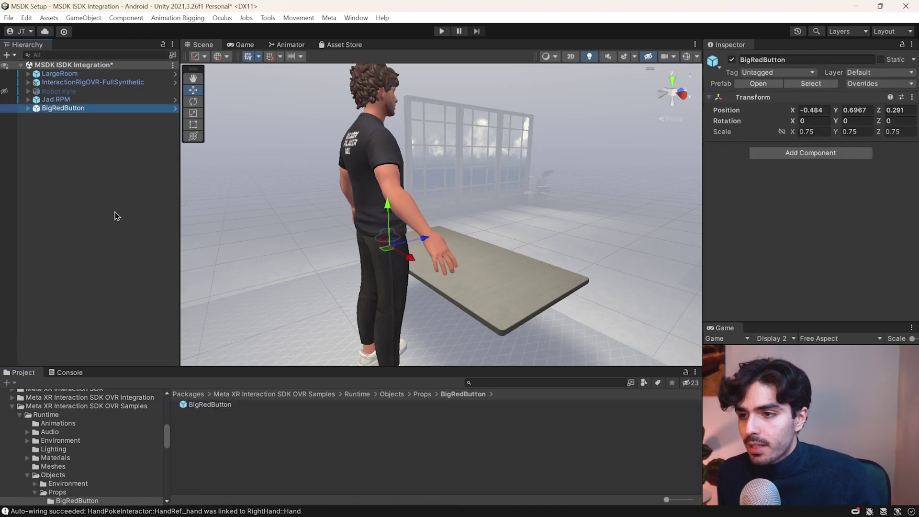
pyautogui.click(170, 306)
pyautogui.click(422, 394)
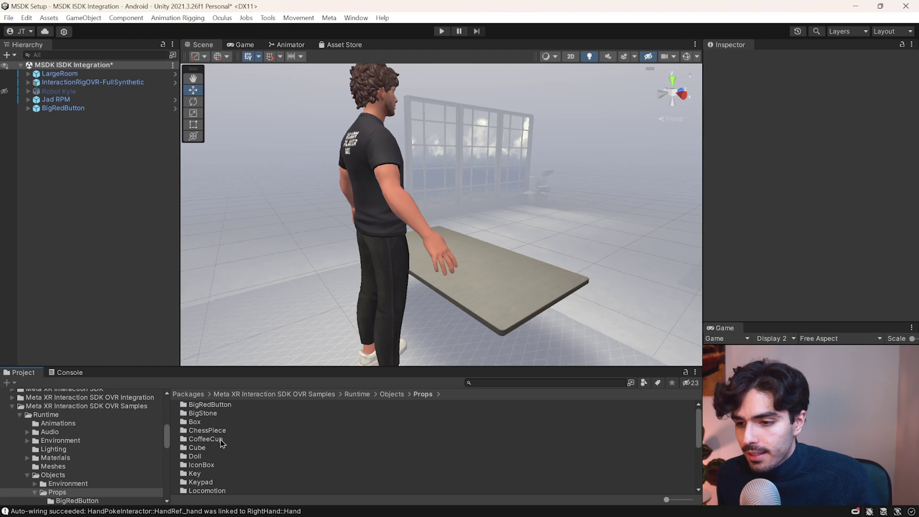
pyautogui.doubleClick(201, 482)
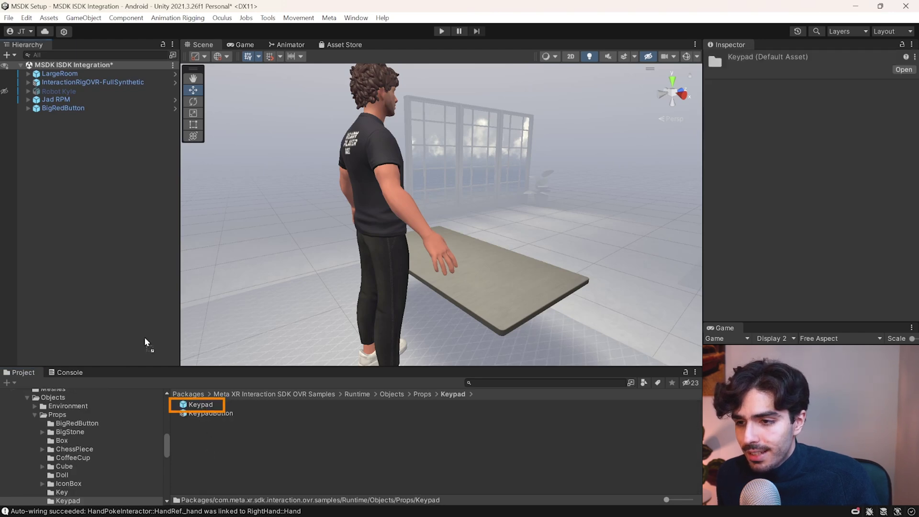
pyautogui.moveTo(145, 341); pyautogui.dragTo(113, 209)
pyautogui.press('f')
# - Add the Mug prefab from the Props > Mug folder to the scene
pyautogui.click(422, 394)
pyautogui.scroll(-2, 246, 460)
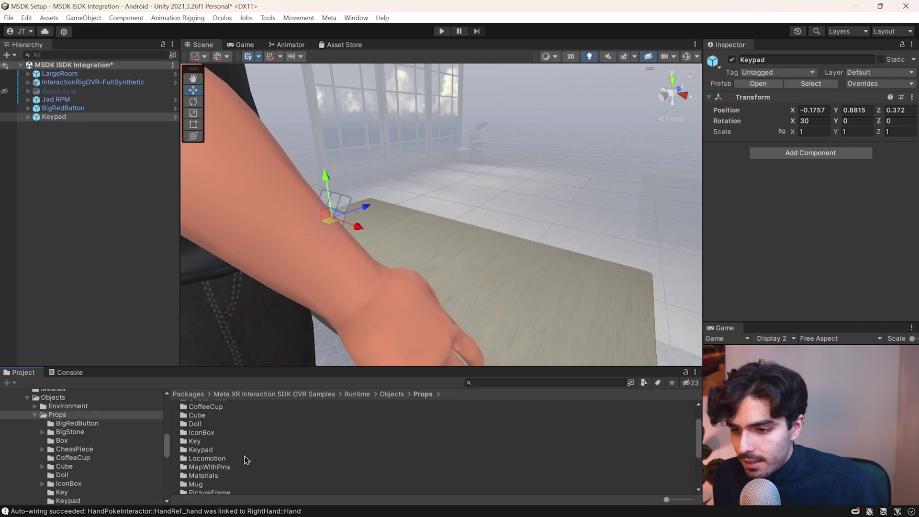
pyautogui.doubleClick(195, 483)
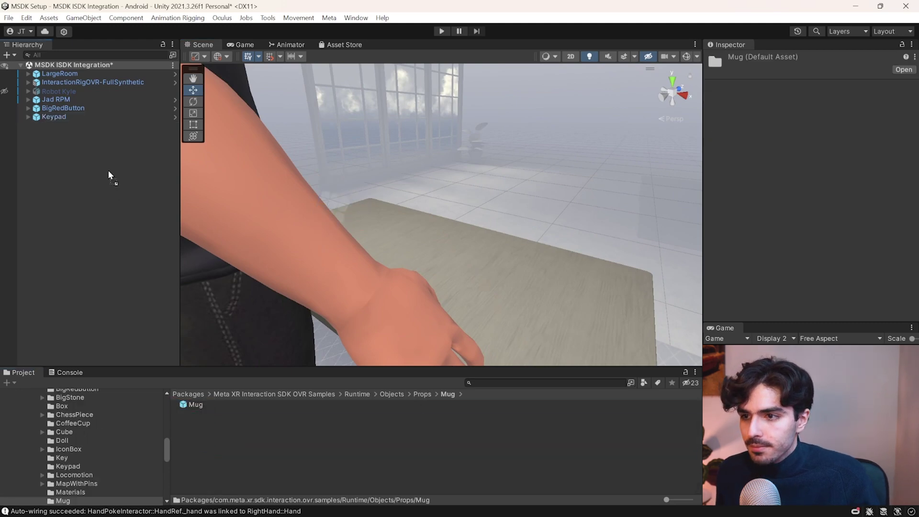
pyautogui.moveTo(109, 176); pyautogui.dragTo(109, 176)
pyautogui.keyDown('alt'); pyautogui.moveTo(546, 195); pyautogui.dragTo(455, 236); pyautogui.keyUp('alt')
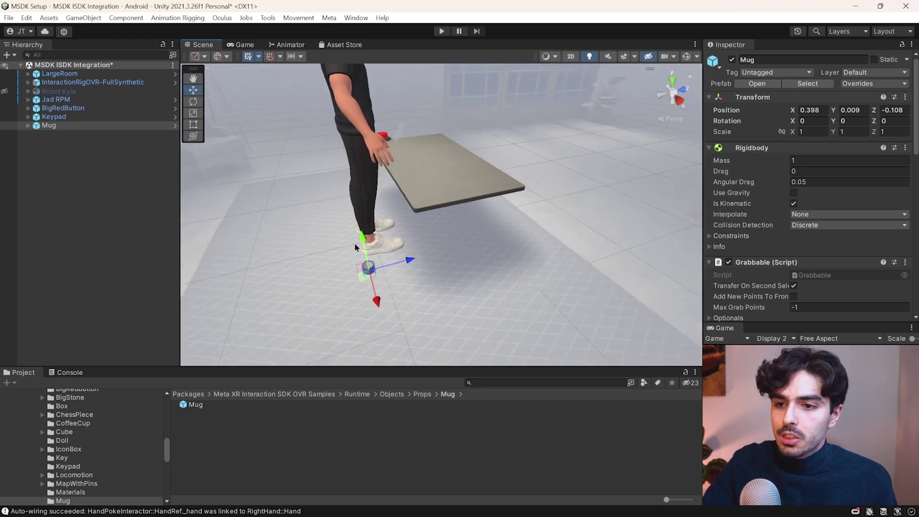
# - Lift the mug from the floor so it rests on the tabletop
pyautogui.moveTo(354, 243); pyautogui.dragTo(454, 162)
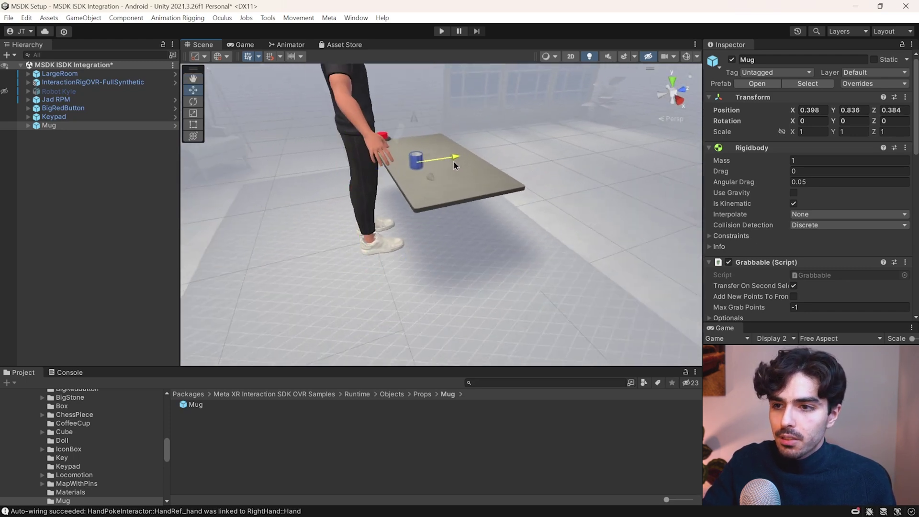
pyautogui.moveTo(419, 129); pyautogui.dragTo(514, 143)
pyautogui.click(441, 152)
# - Slide the big red button along the tabletop into position in front of the avatar
pyautogui.click(335, 184)
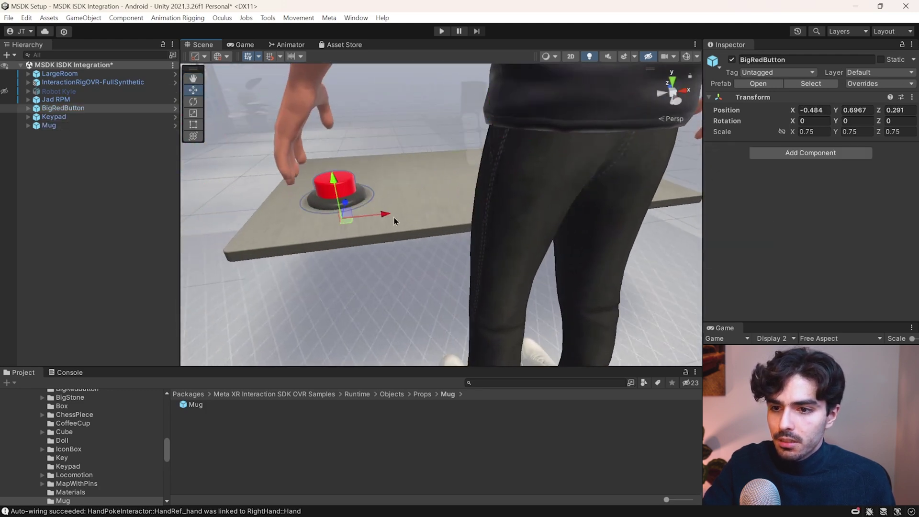
pyautogui.moveTo(379, 213); pyautogui.dragTo(453, 216)
pyautogui.keyDown('alt'); pyautogui.moveTo(452, 217); pyautogui.dragTo(579, 197); pyautogui.keyUp('alt')
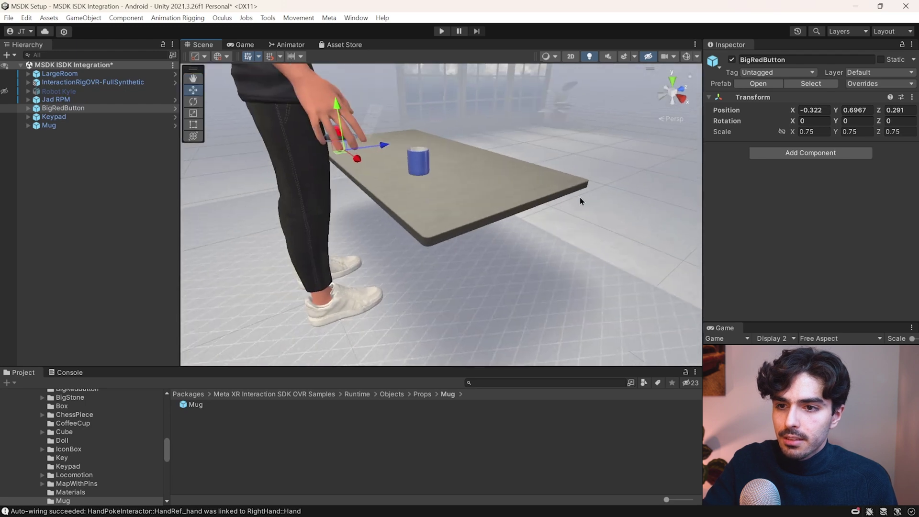
pyautogui.scroll(5, 523, 132)
pyautogui.keyDown('alt'); pyautogui.moveTo(523, 131); pyautogui.dragTo(550, 250); pyautogui.keyUp('alt')
pyautogui.scroll(-5, 435, 255)
pyautogui.click(535, 248)
pyautogui.scroll(-5, 551, 250)
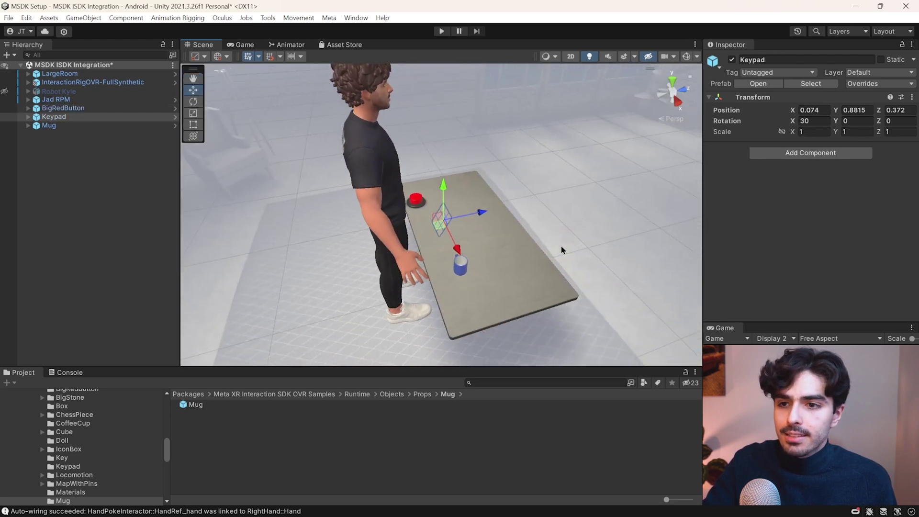